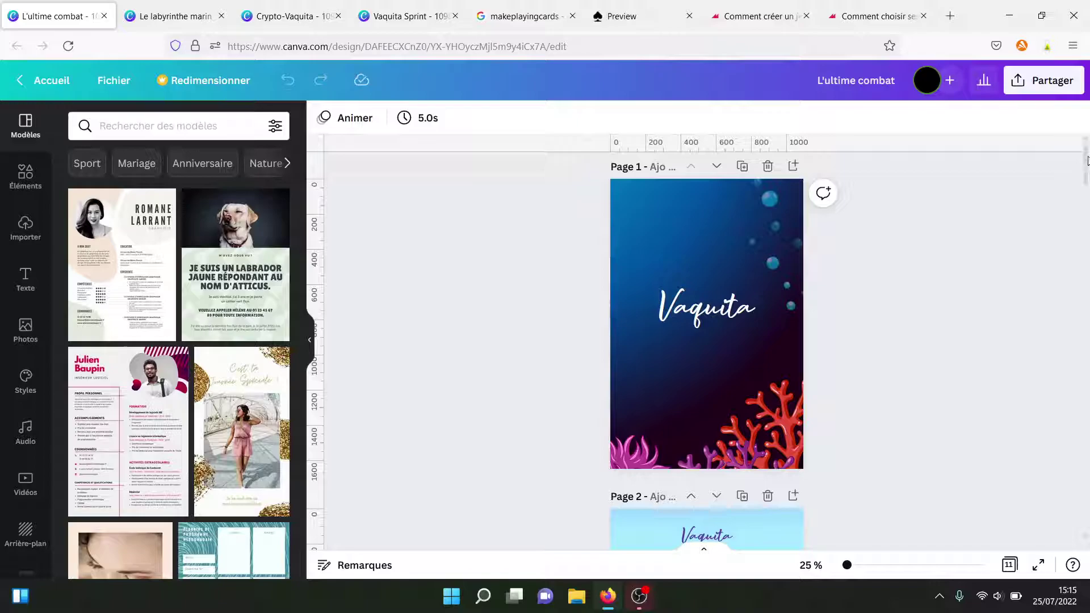
Delete the four fish and fishing illustration pages starting at page 7, keeping the blank last page.
scroll(1087, 160, down, 1)
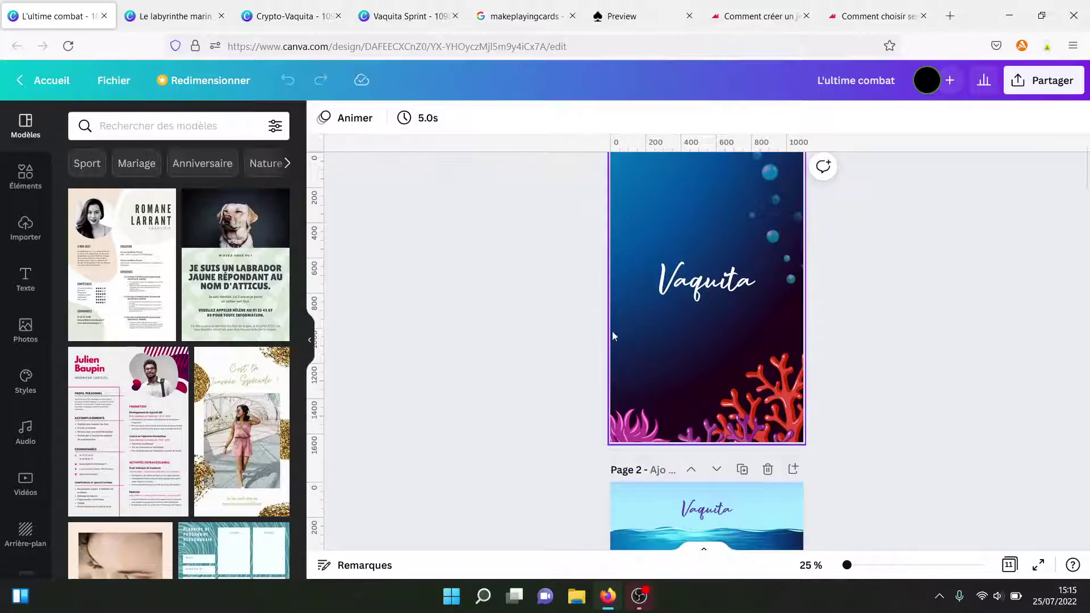
drag(1087, 180, 1080, 383)
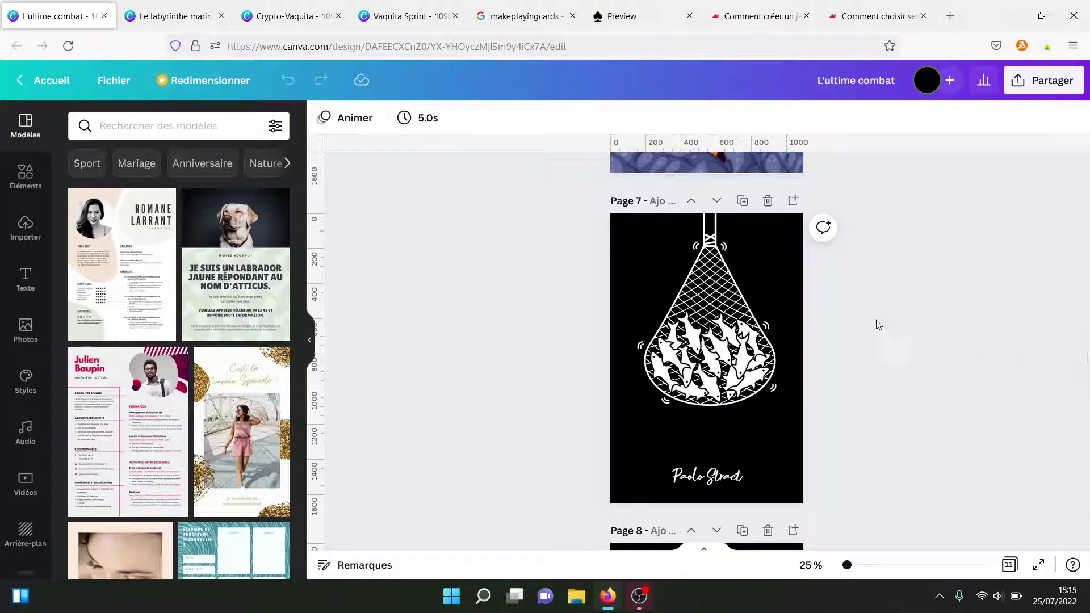
click(767, 201)
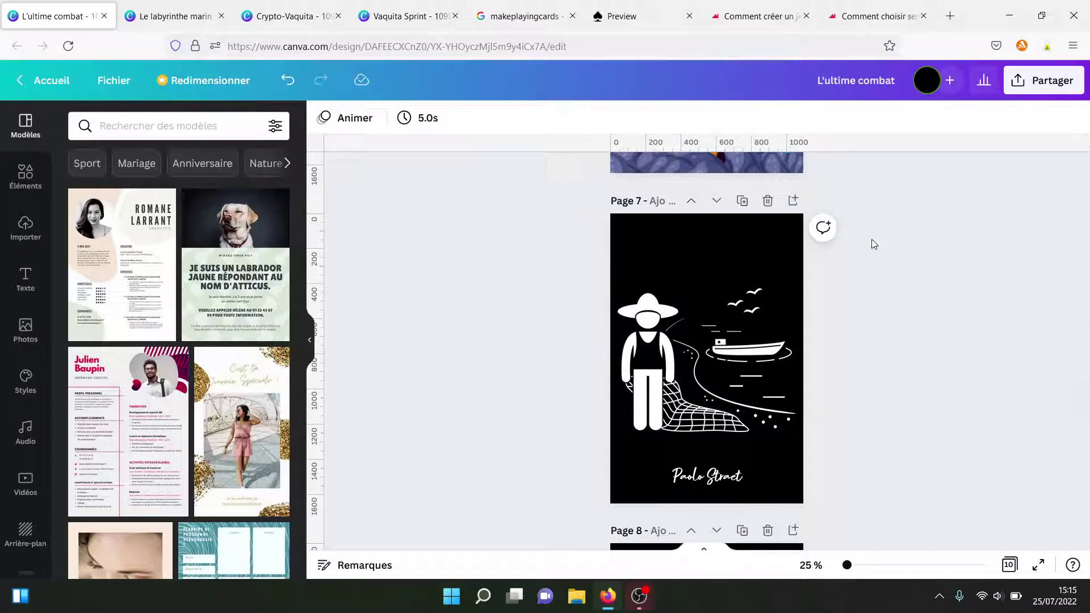
click(771, 205)
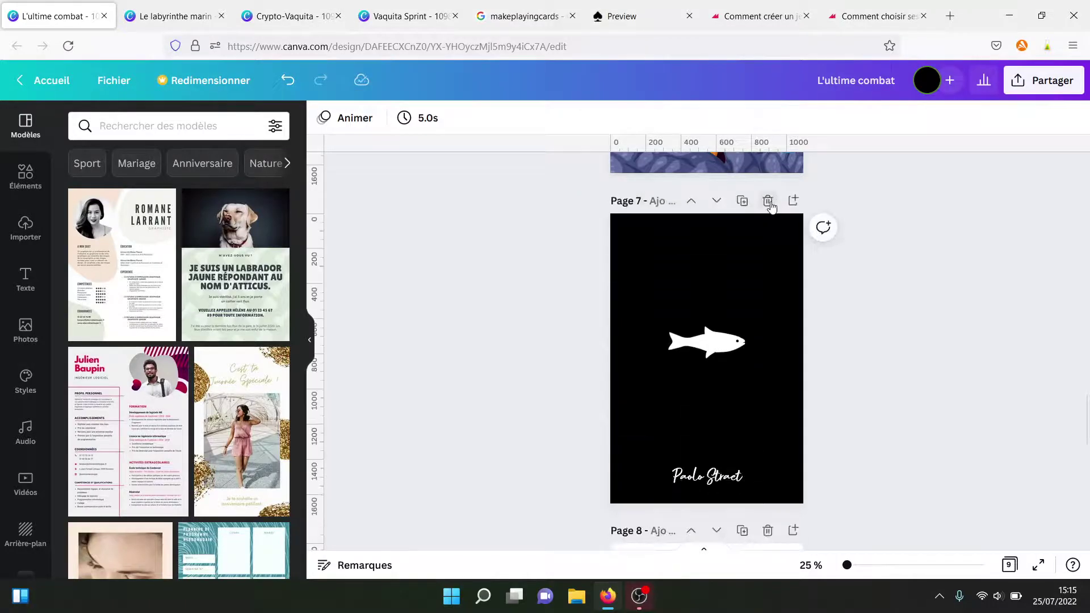
click(768, 202)
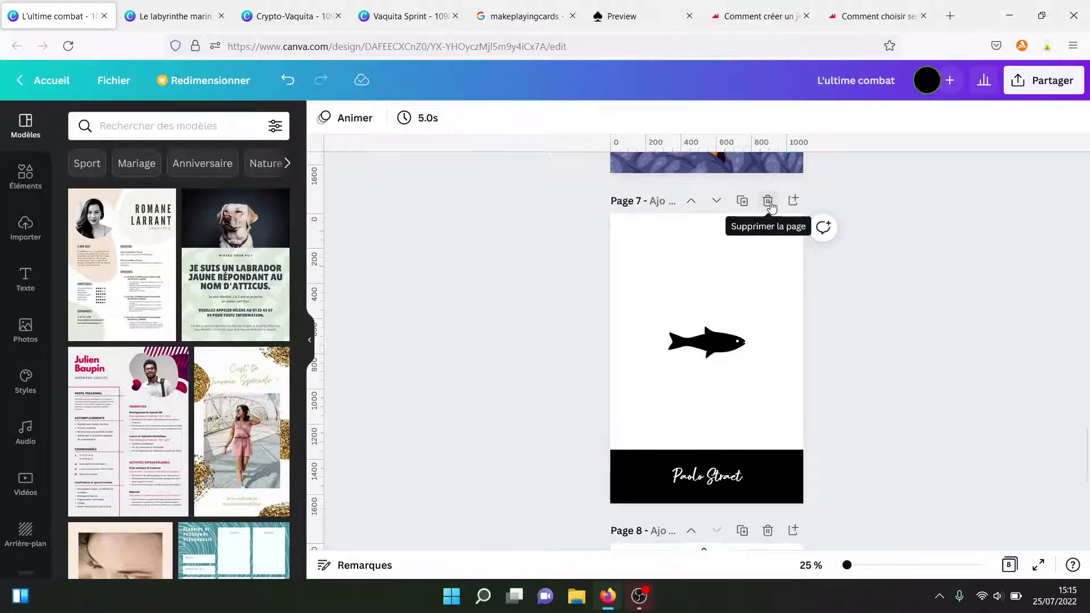
click(770, 205)
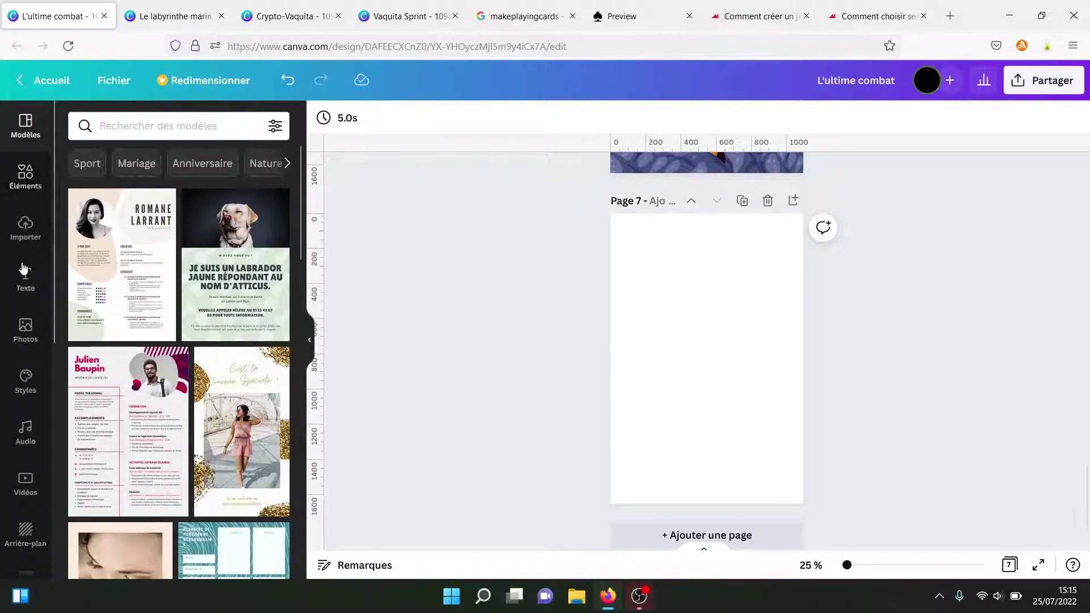
Search the photos for "baleines" and place the picture of a whale tail at dusk on blank page 7.
click(25, 347)
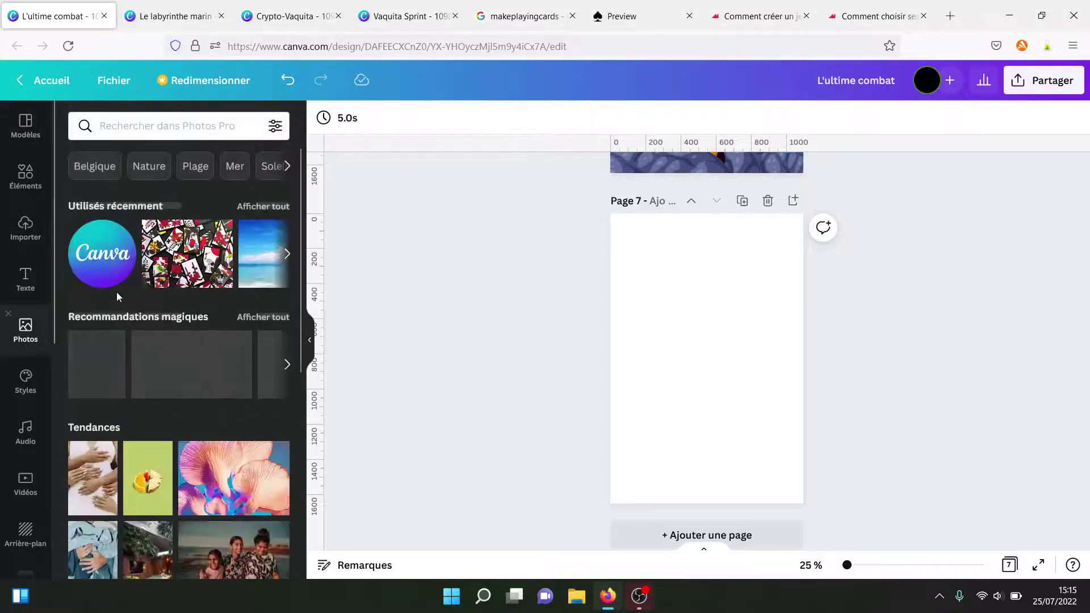
click(127, 125)
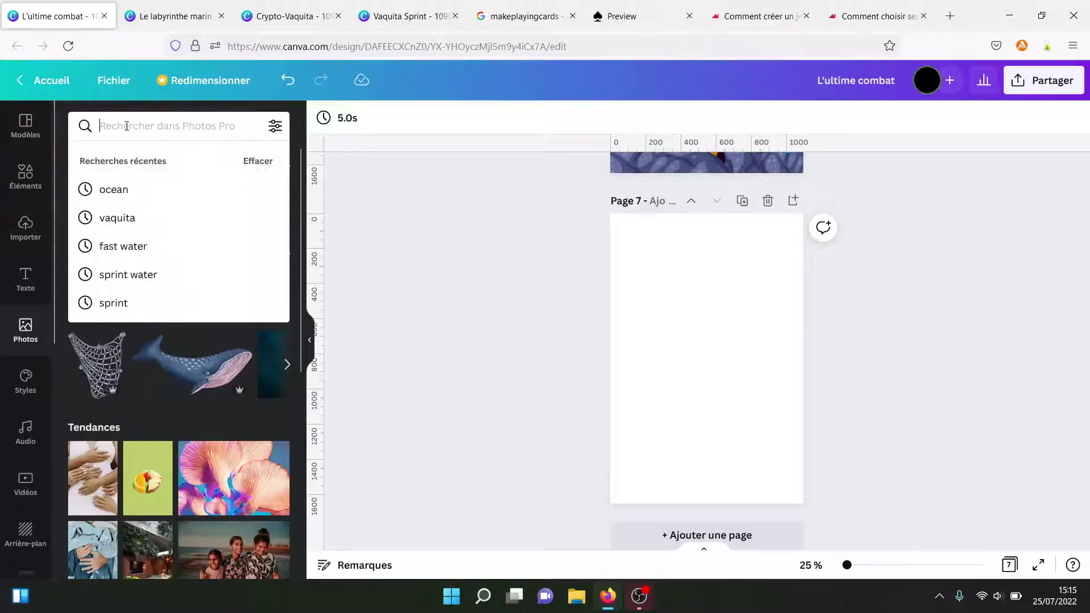
text(baleines)
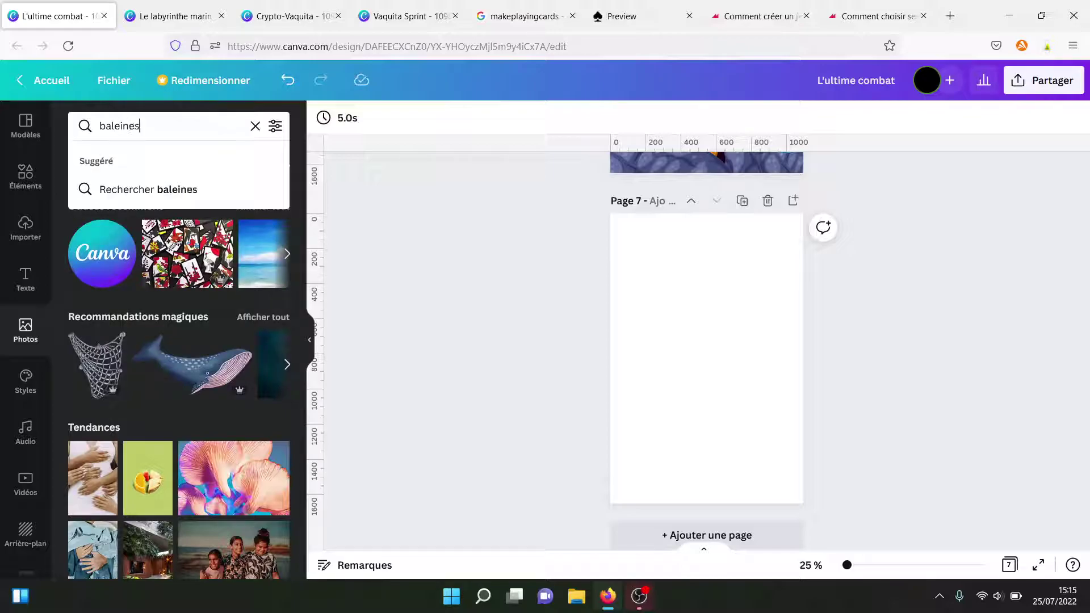
key(Return)
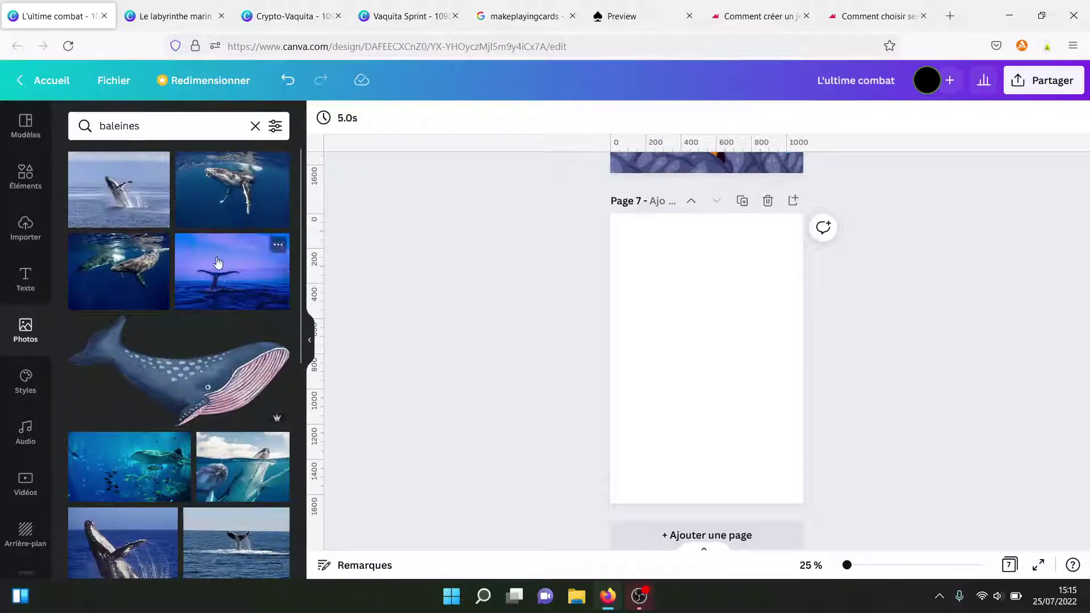
drag(220, 279, 660, 295)
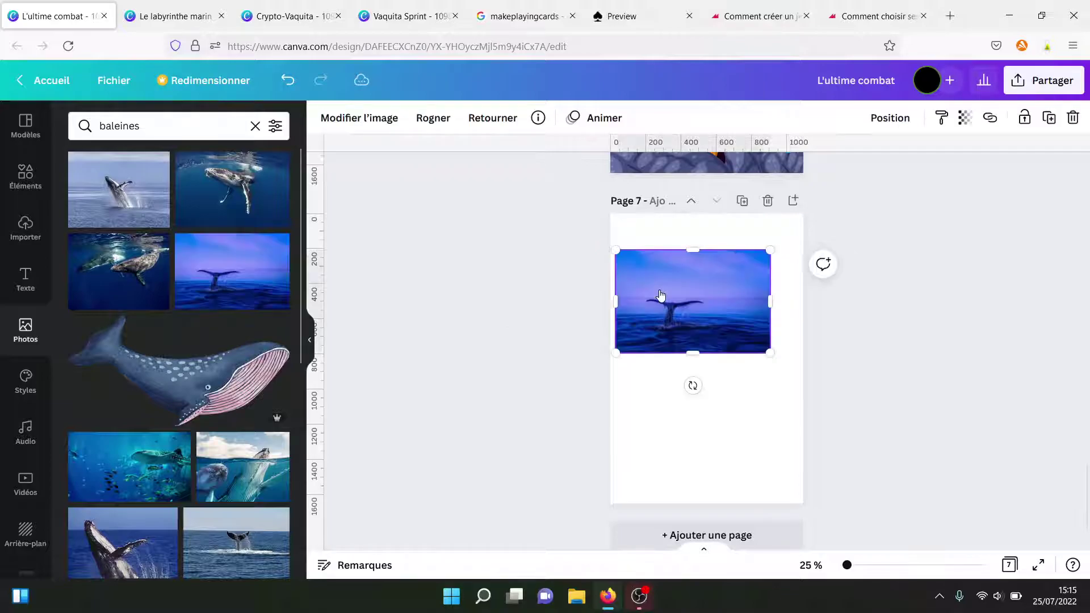
Enlarge the whale tail photo to span the upper part of page 7 and shift it so the tail sits near the centre.
drag(586, 209, 561, 213)
drag(892, 416, 865, 416)
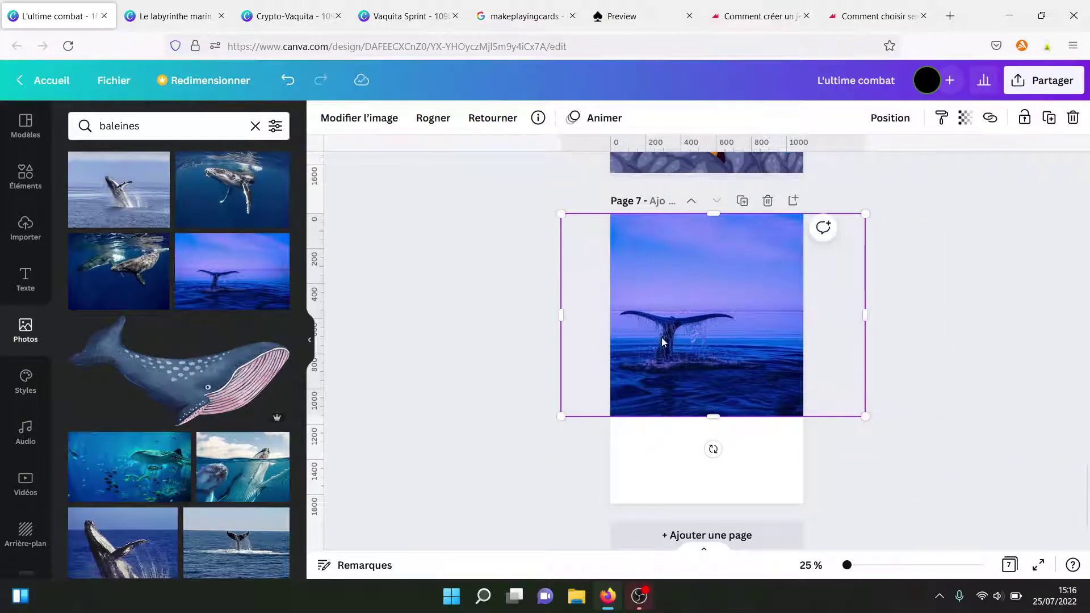
drag(663, 341, 686, 341)
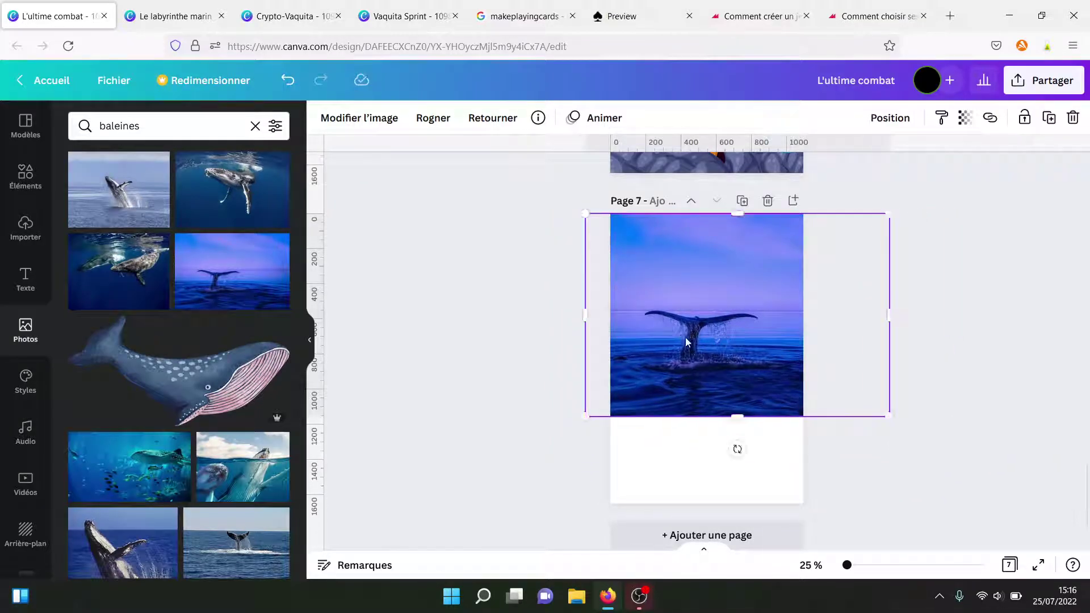
click(953, 318)
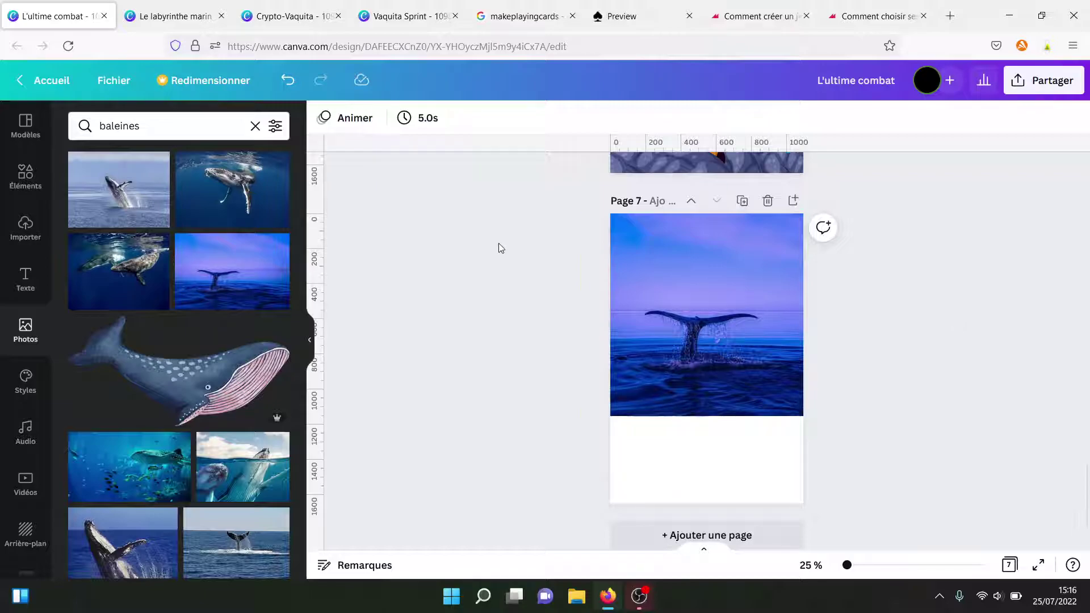
click(18, 288)
click(161, 123)
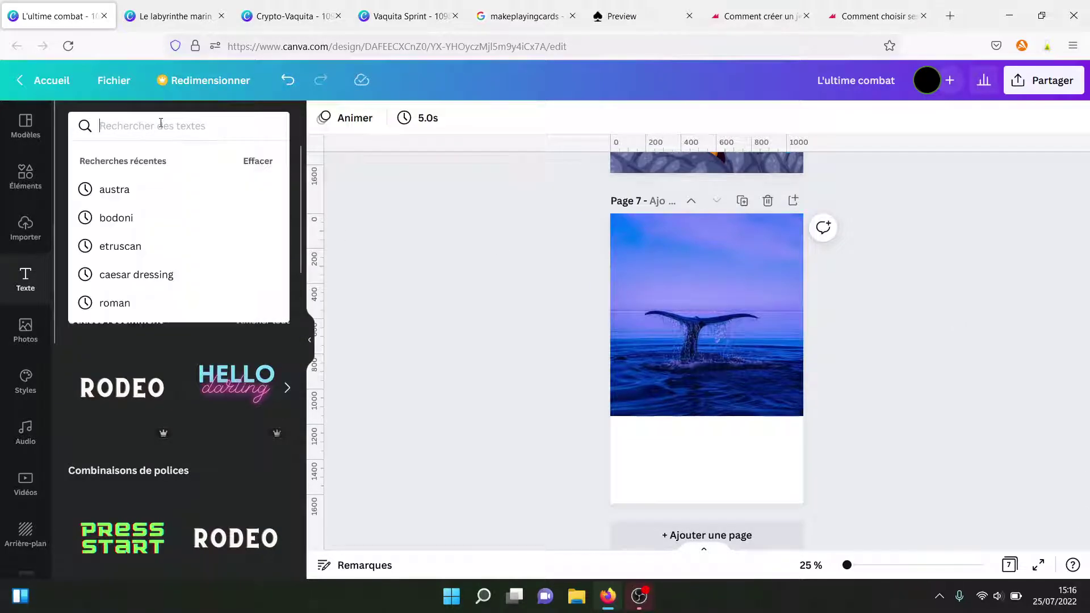
text(3)
key(Return)
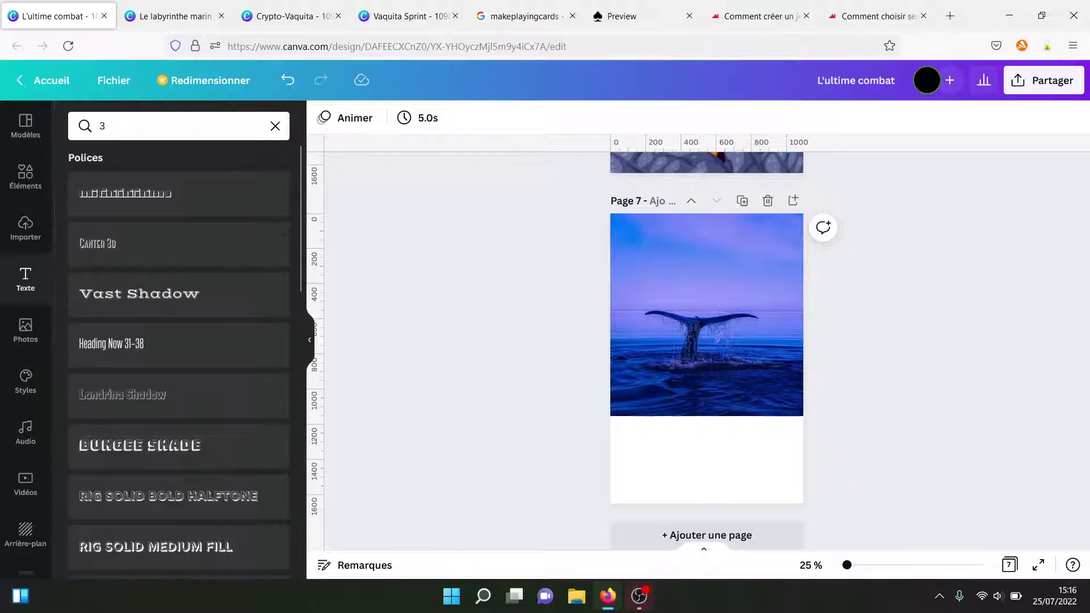
click(154, 137)
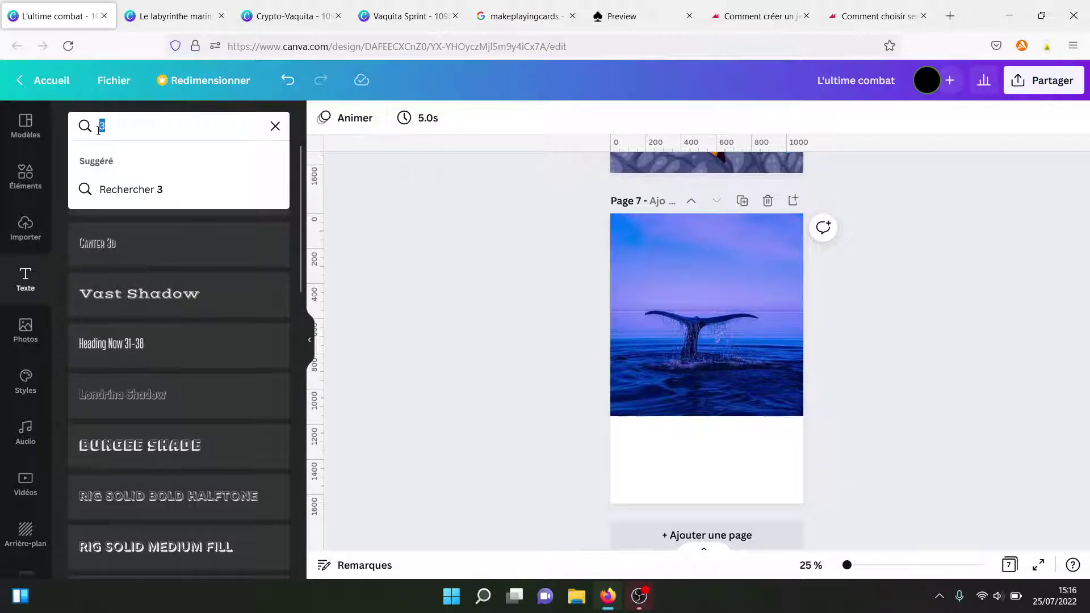
key(BackSpace)
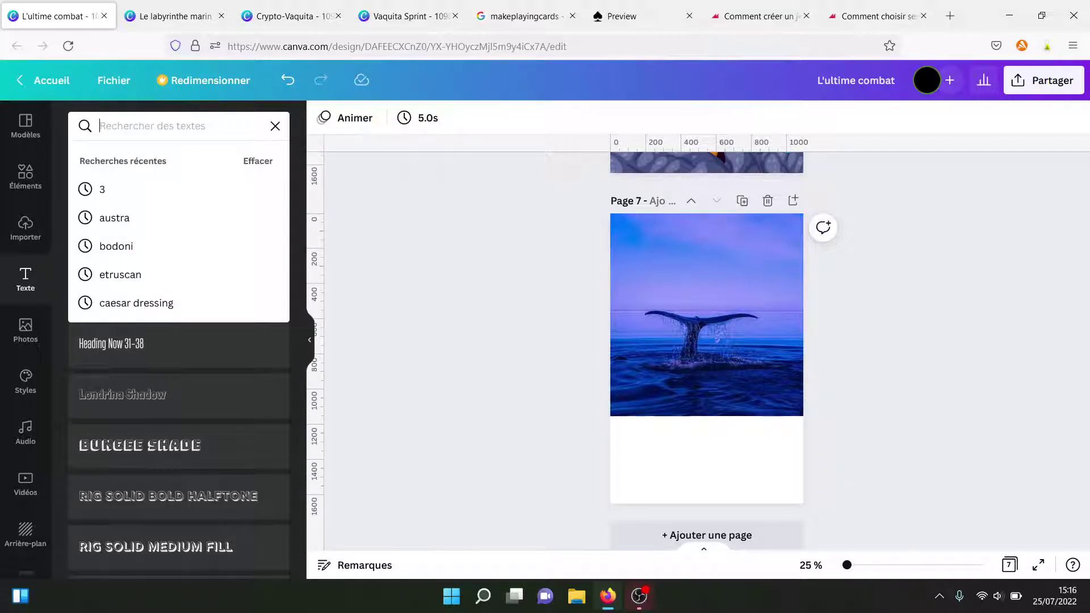
Add a "3" in Bodoni FLF at size 99.2, centred in the white area below the whale photo.
click(116, 245)
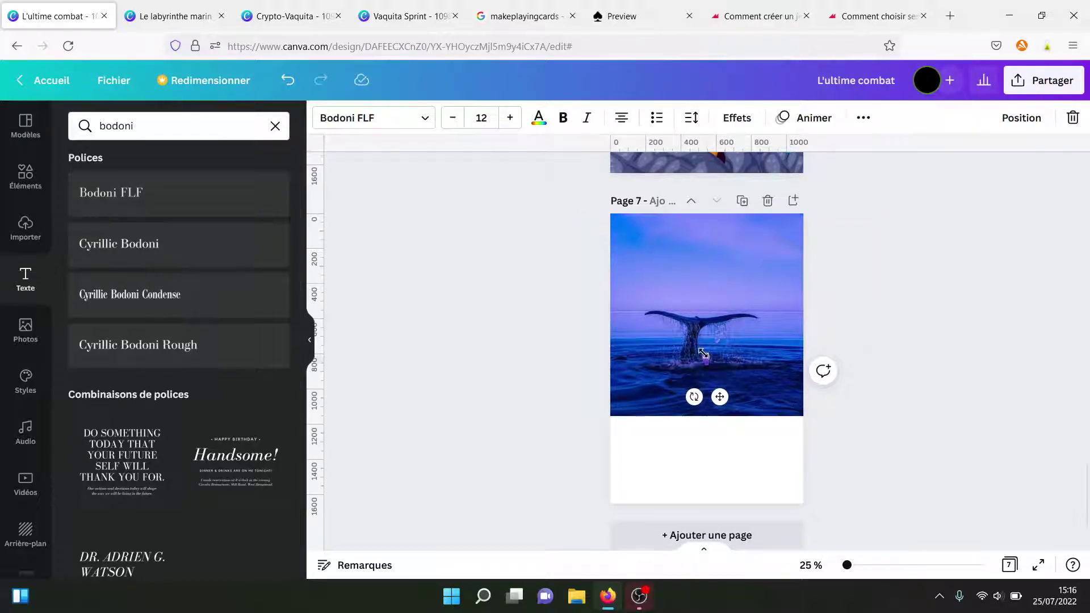
drag(705, 353, 696, 306)
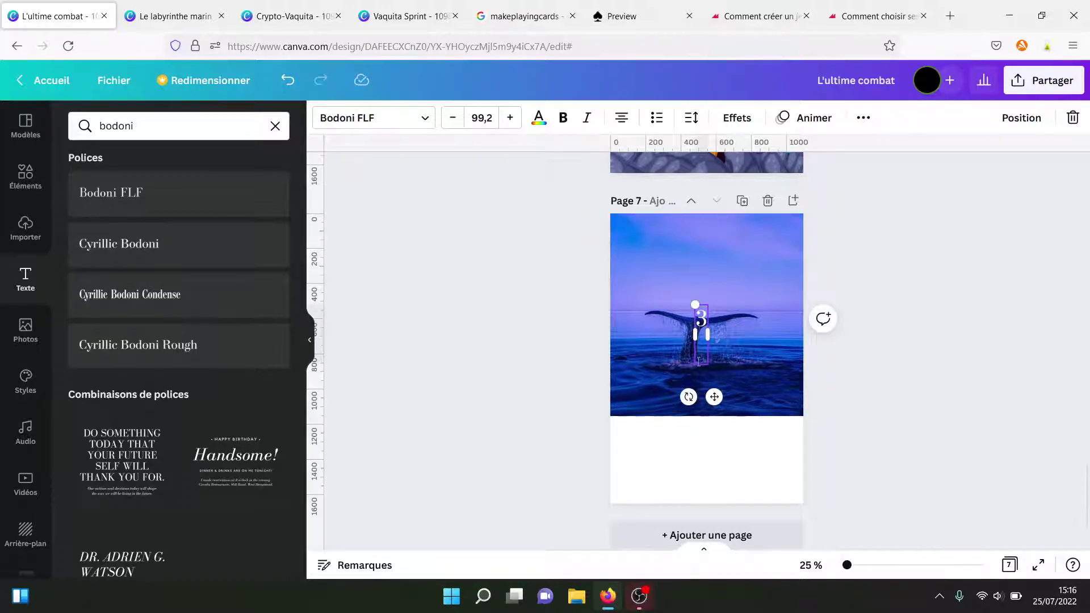
drag(715, 398, 721, 537)
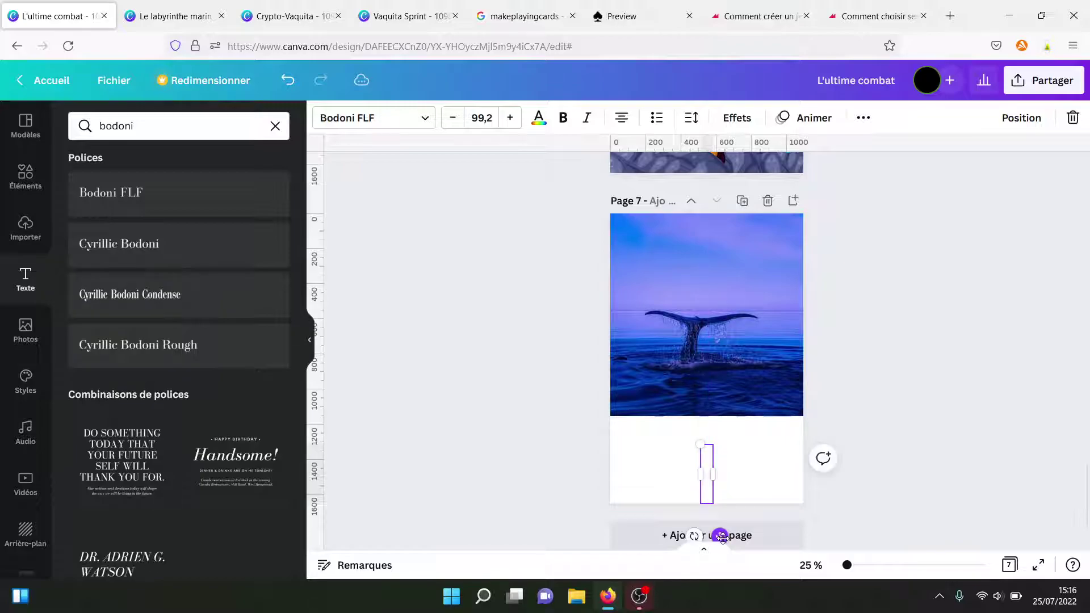
Color the "3" with the darkest navy blue taken from the photo's colors.
click(538, 119)
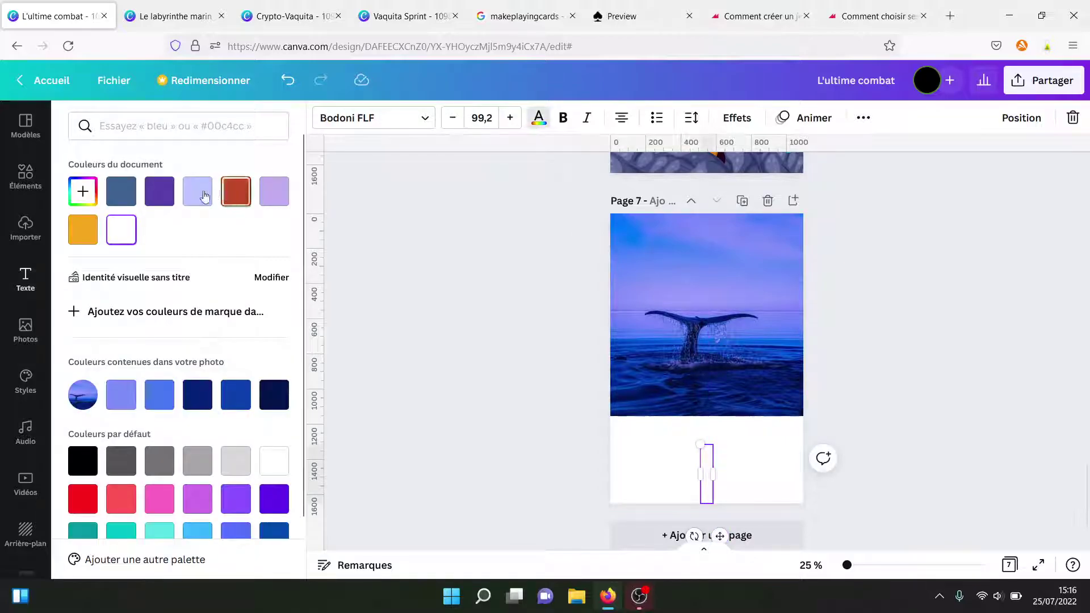
click(276, 398)
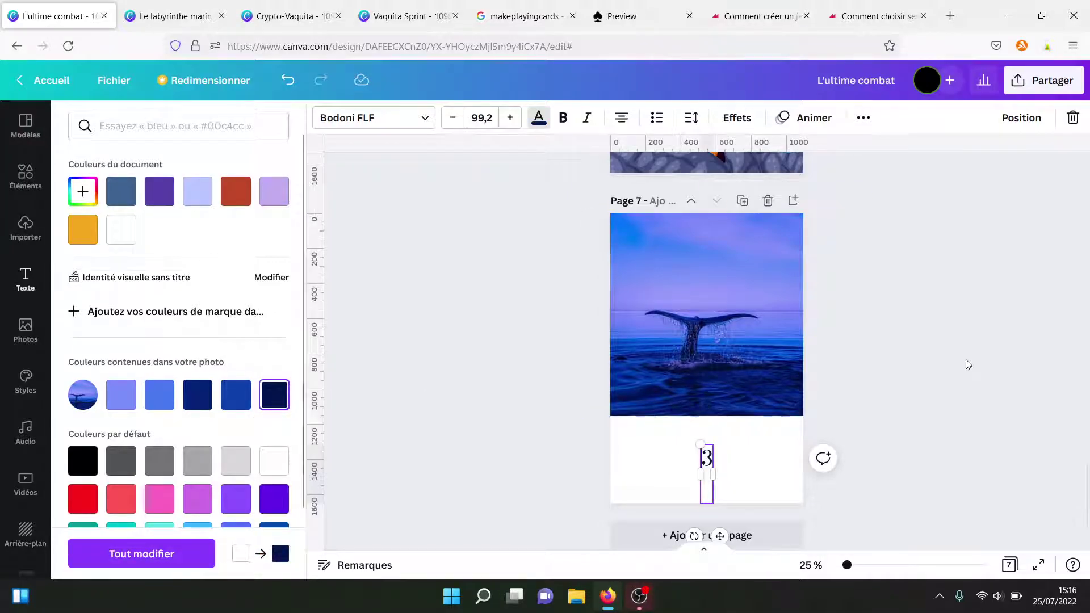
key(Escape)
click(966, 359)
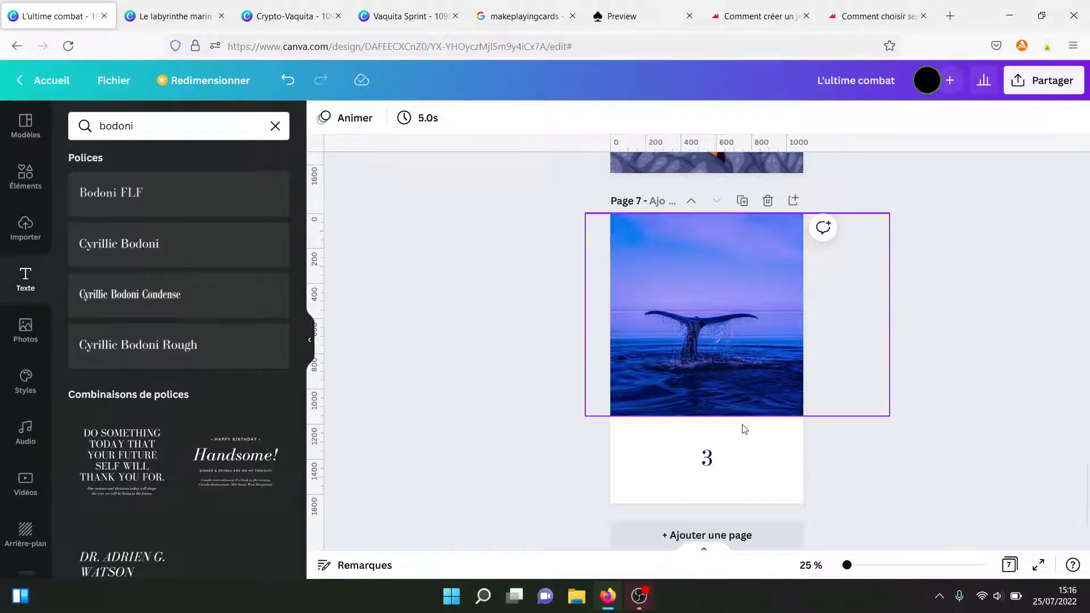
Shift the "3" slightly lower in the white area below the photo.
drag(707, 464, 707, 469)
click(745, 455)
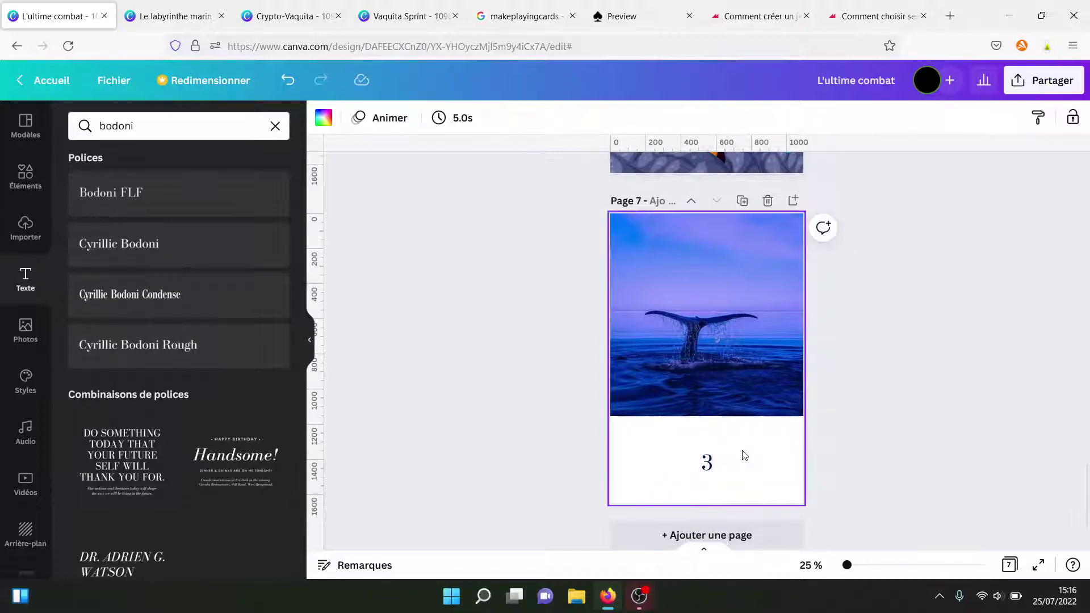
click(707, 466)
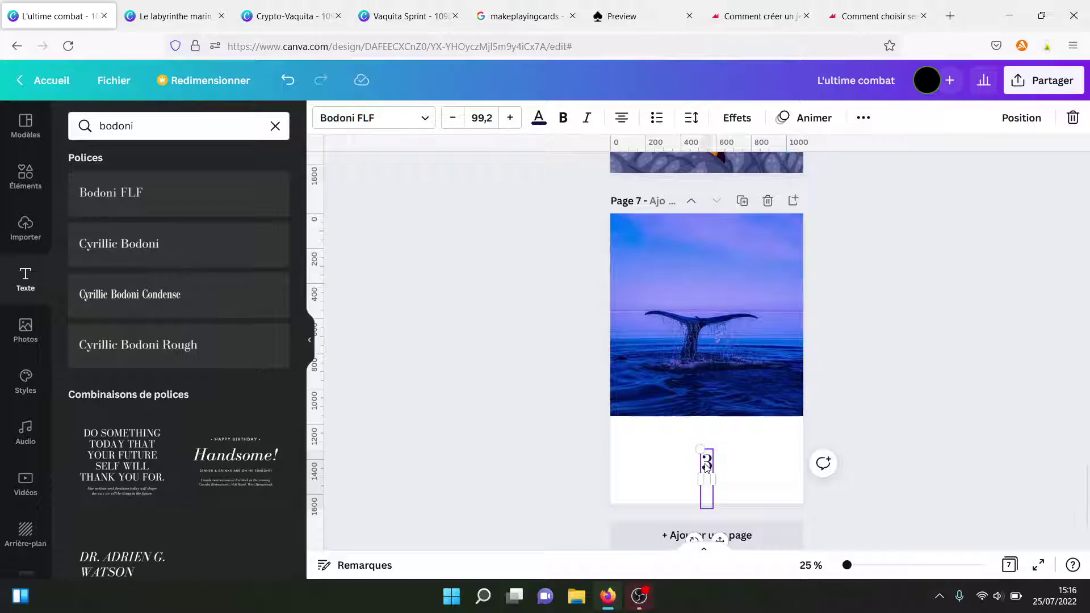
click(737, 460)
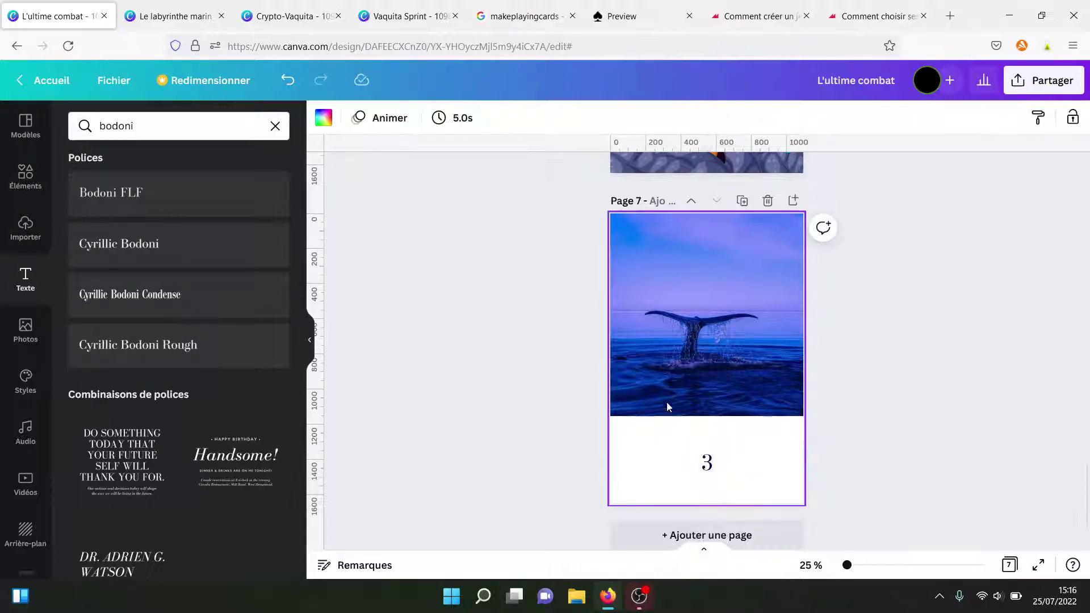
click(966, 392)
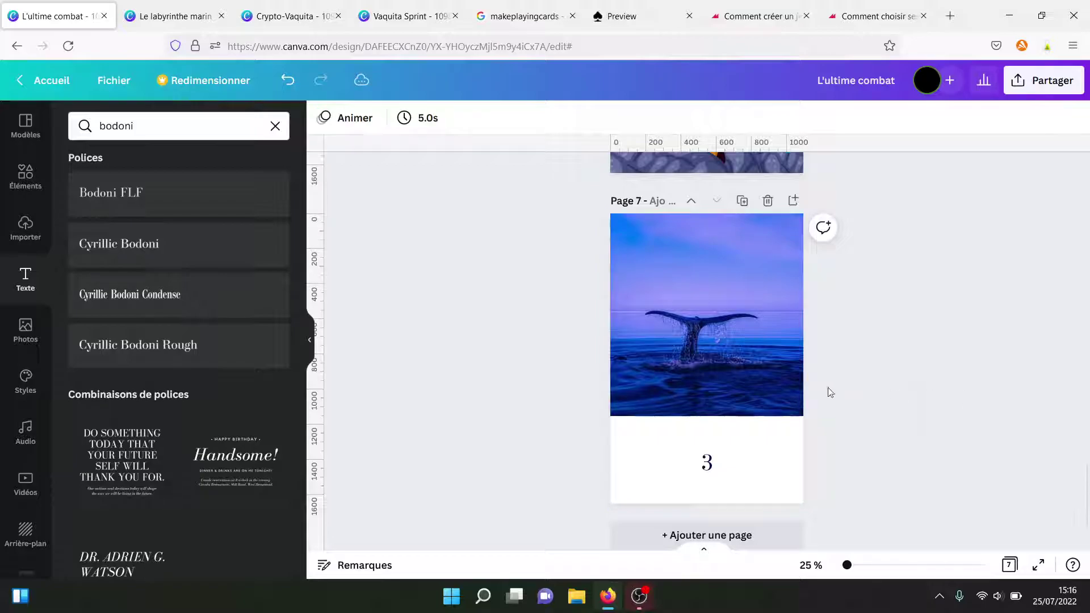
Enlarge the whale photo to cover all of page 7 and set it as the page background.
click(777, 390)
drag(889, 416, 1009, 539)
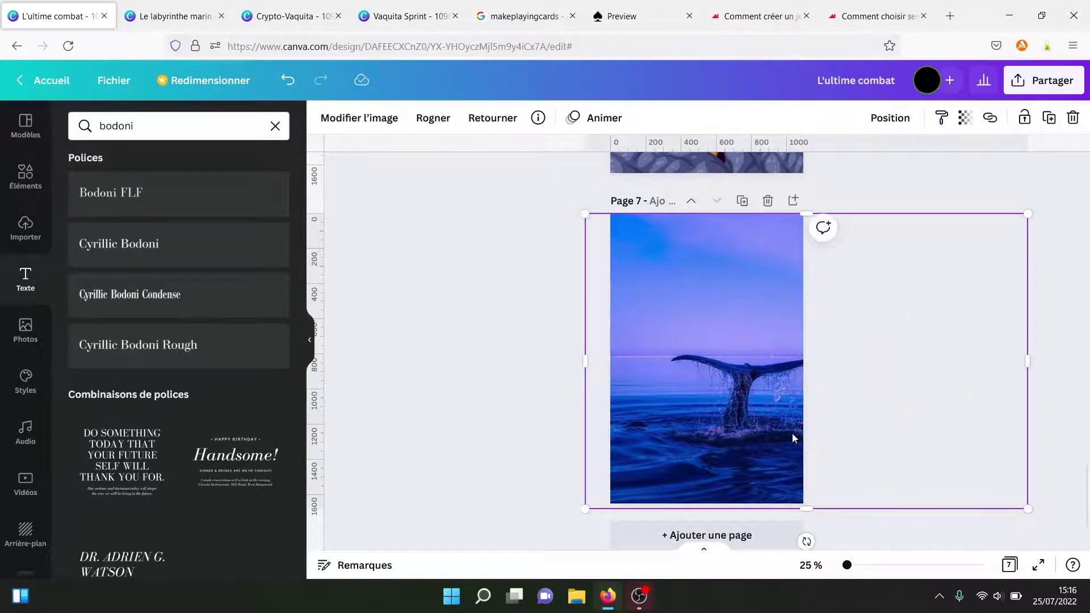
drag(783, 433, 763, 434)
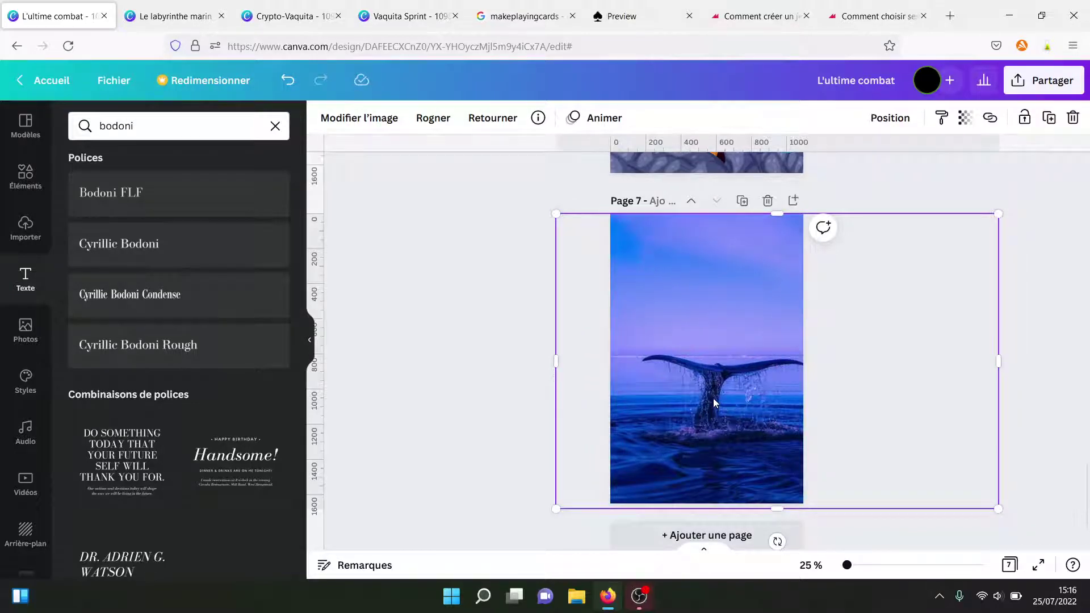
right_click(713, 398)
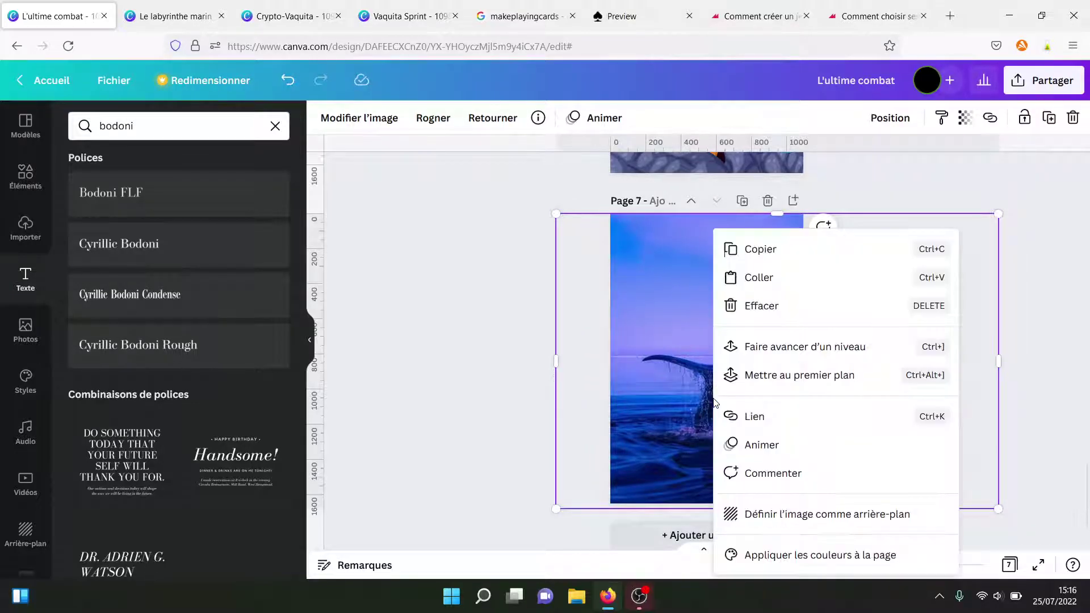
click(802, 514)
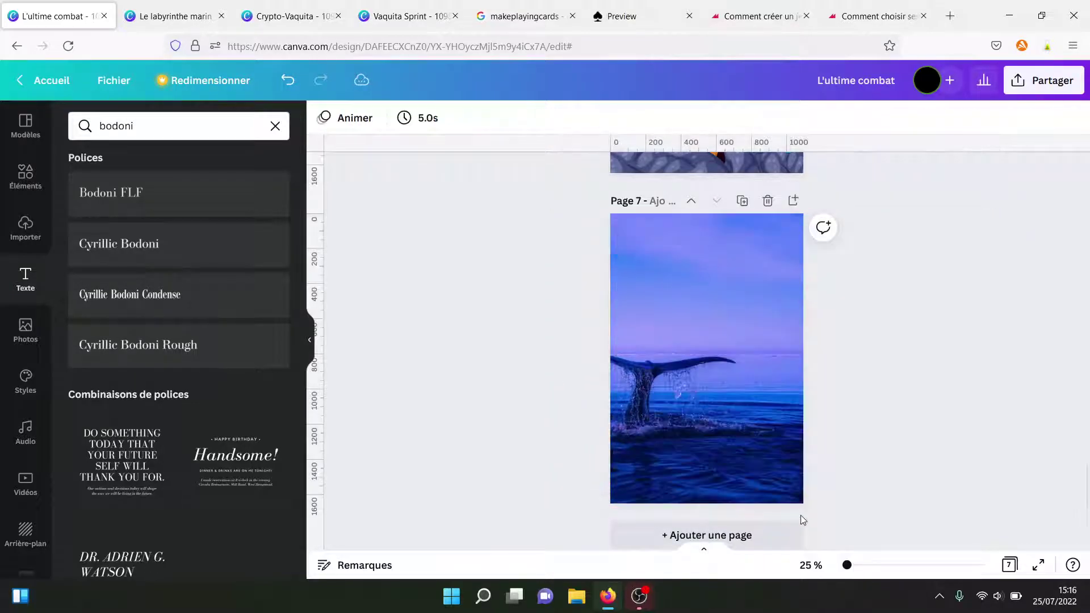
Color the "3" at the foot of page 7 white.
click(708, 478)
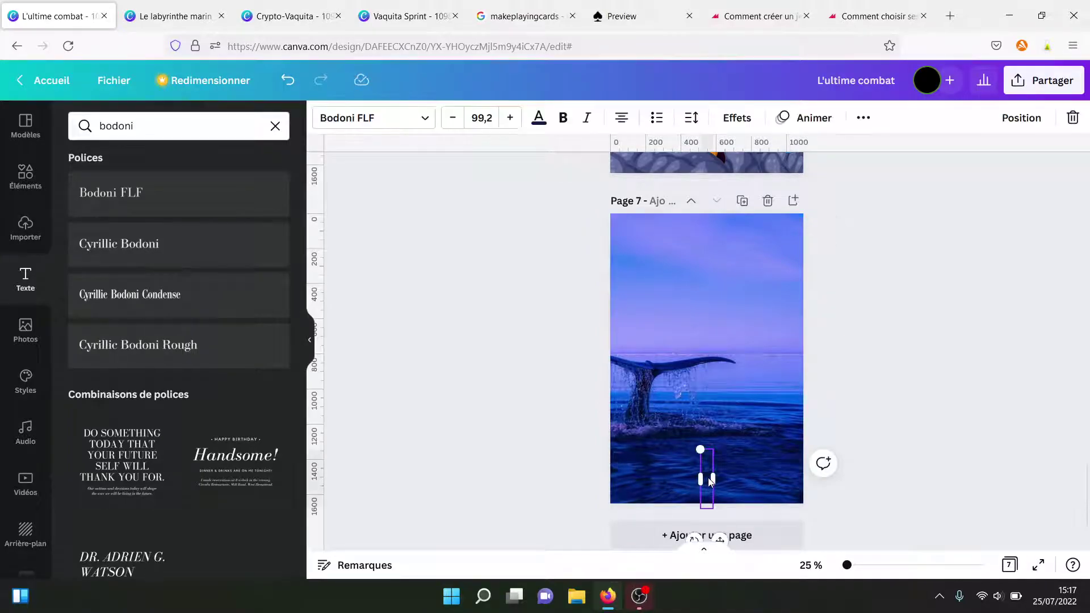
click(539, 119)
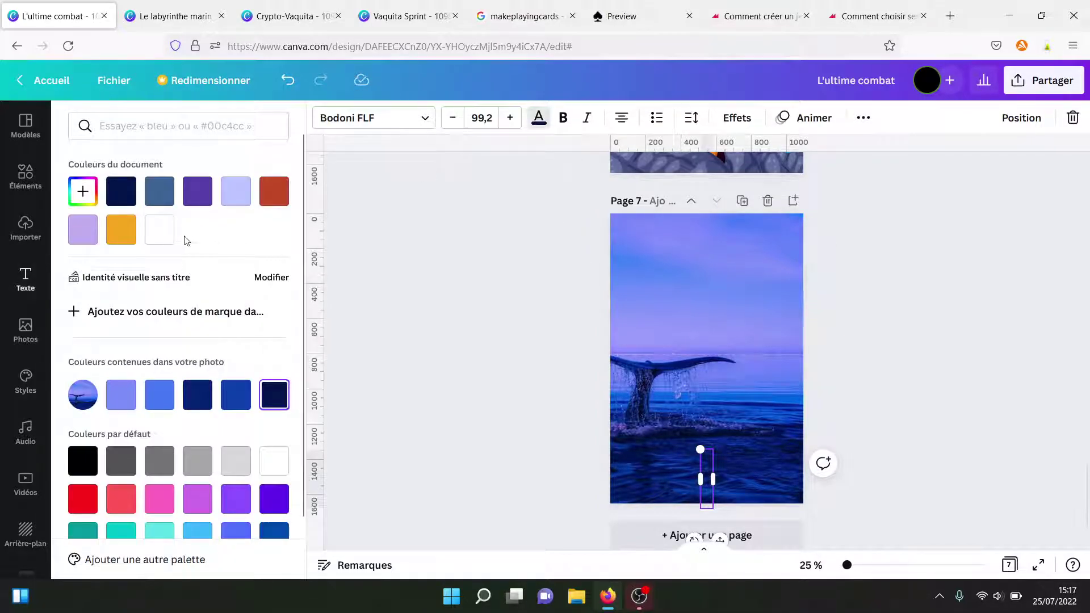
click(159, 230)
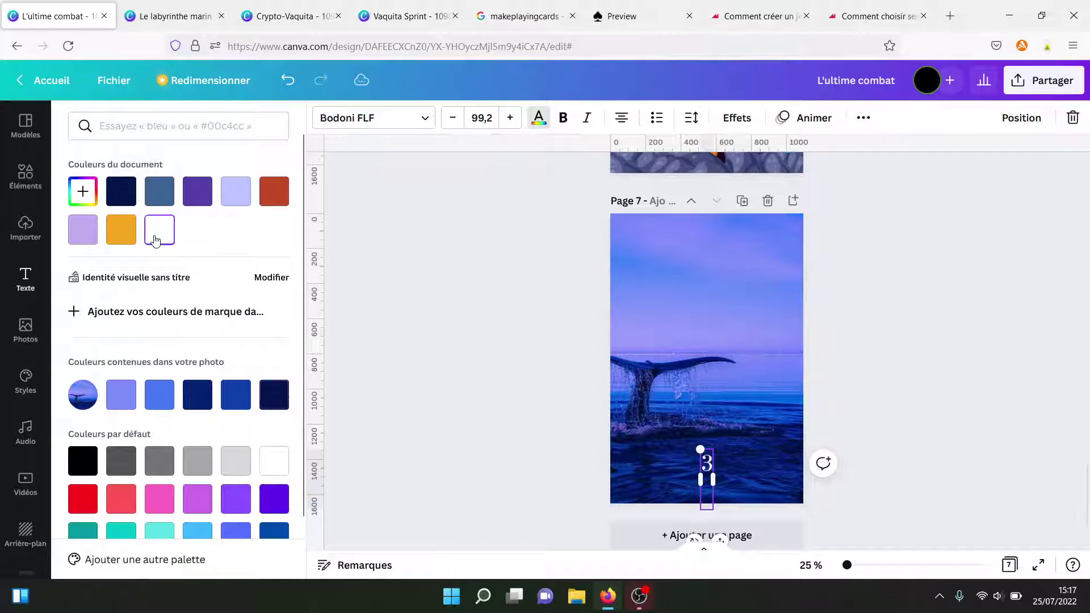
Reposition the whale photo inside the page 7 background so the tail is horizontally centered above the "3".
double_click(687, 289)
drag(686, 289, 743, 286)
click(514, 294)
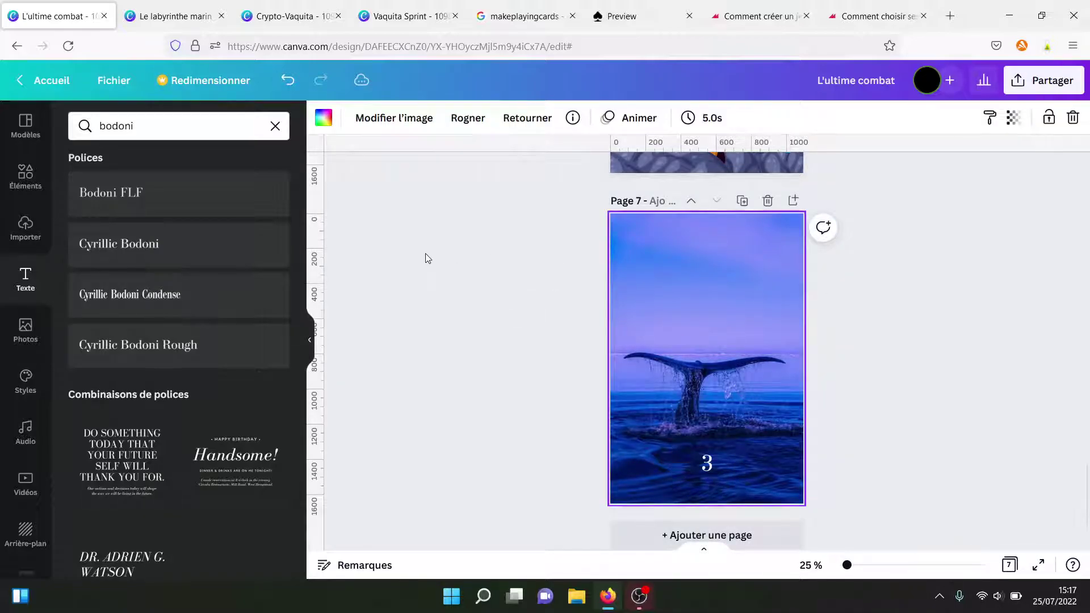
Add the fishing boat graphic to page 7 and place it in the sky above the whale tail.
click(25, 183)
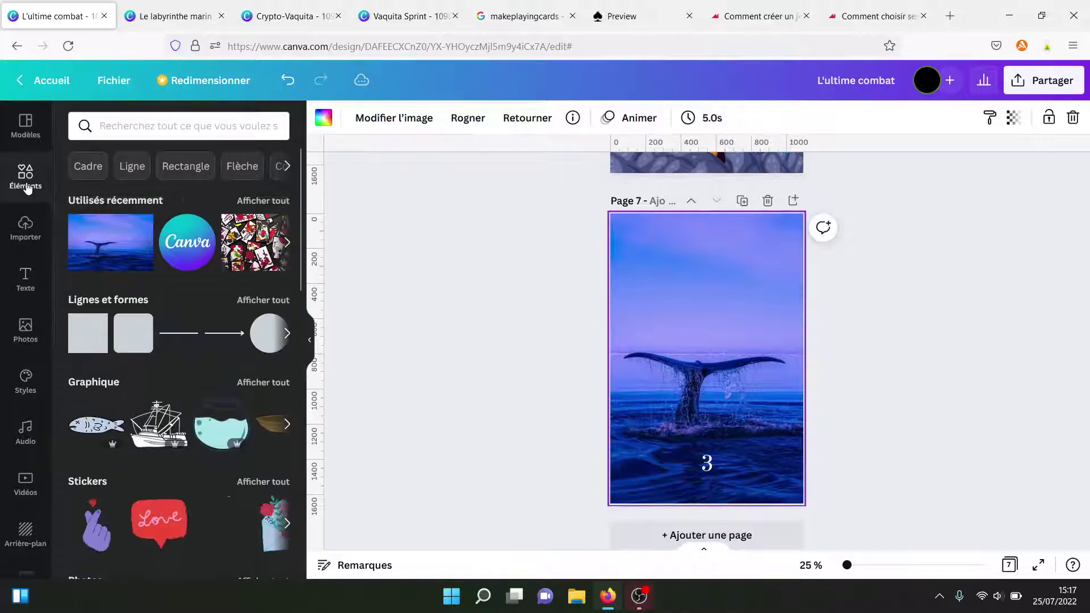
click(146, 420)
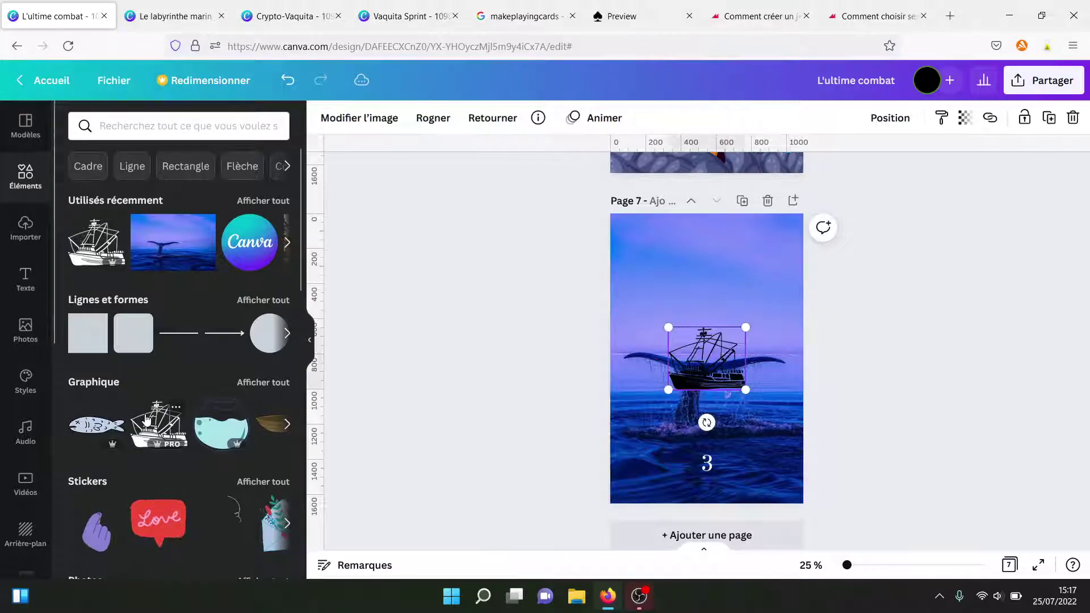
drag(706, 353, 707, 275)
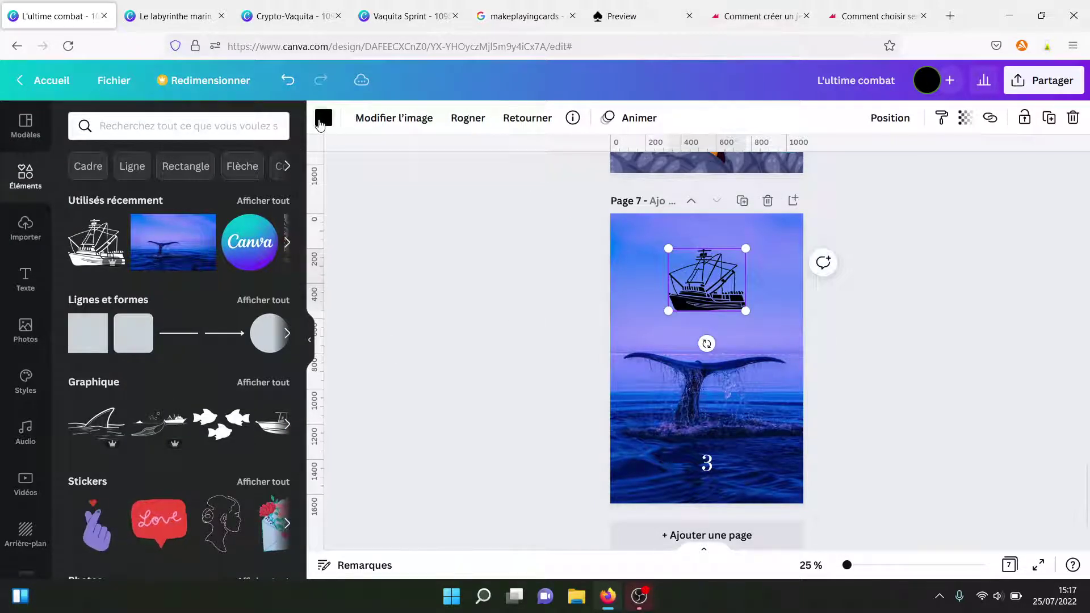
Recolor the boat graphic on page 7 with the golden orange from the document colors.
click(322, 119)
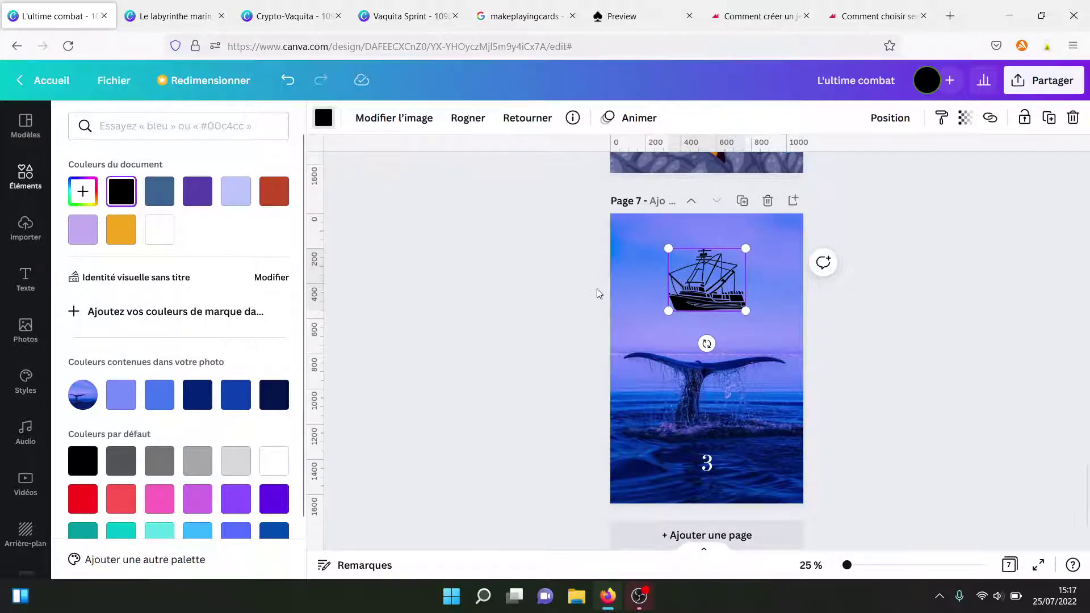
click(119, 238)
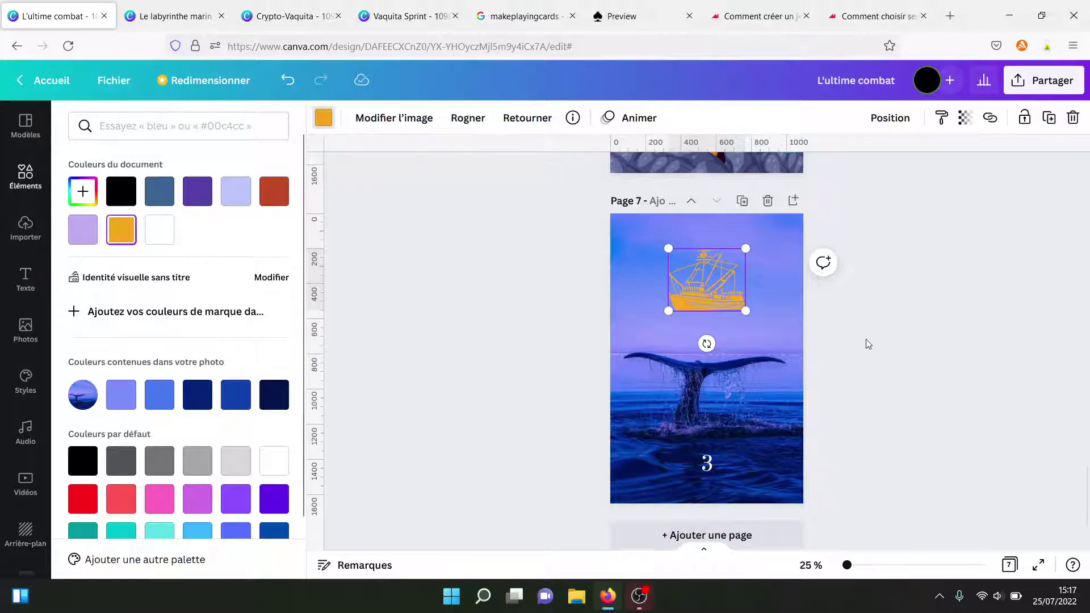
key(Escape)
key(Escape)
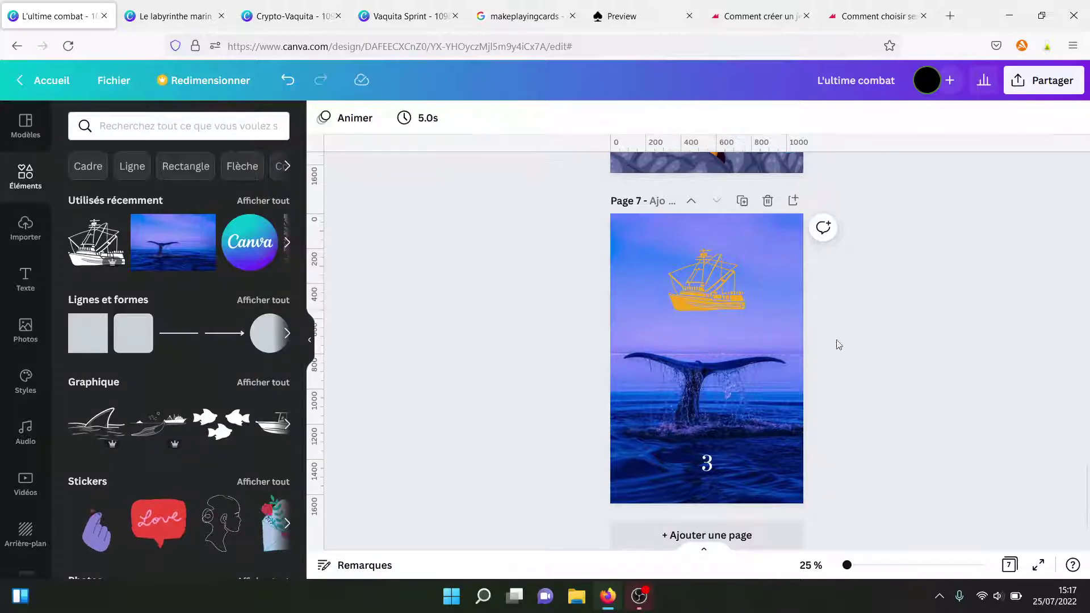
Delete page 7 with the whale card and close the "L'ultime combat" design.
click(768, 201)
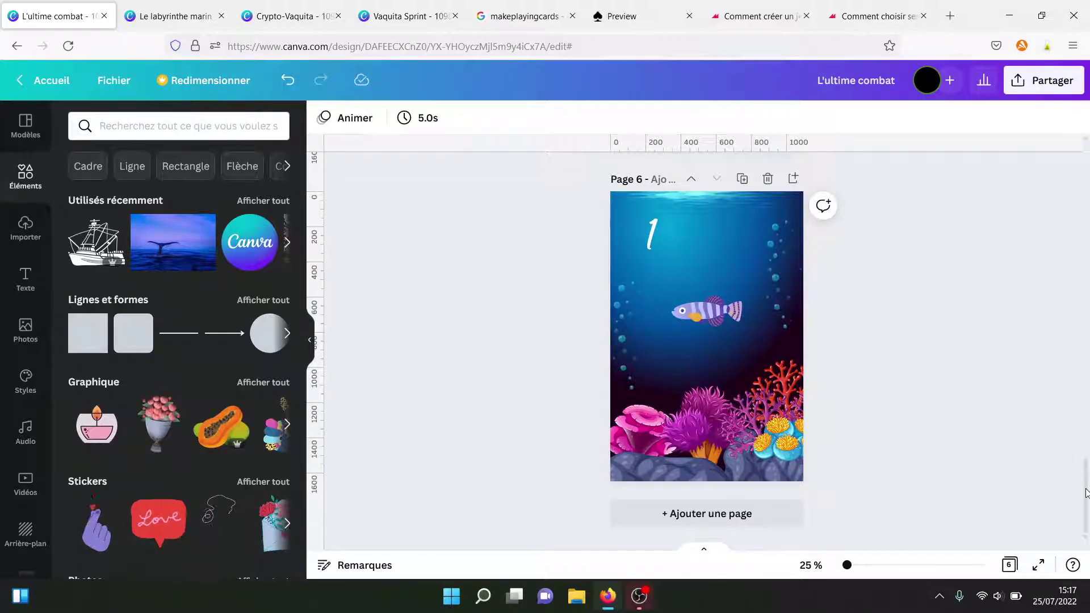
drag(1086, 493, 1087, 148)
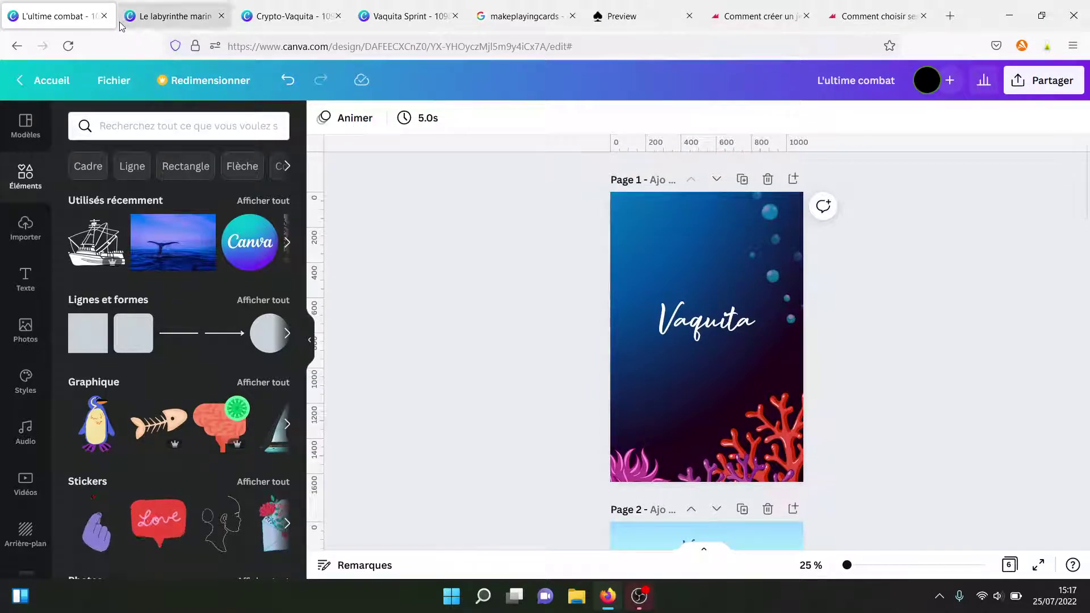
click(102, 17)
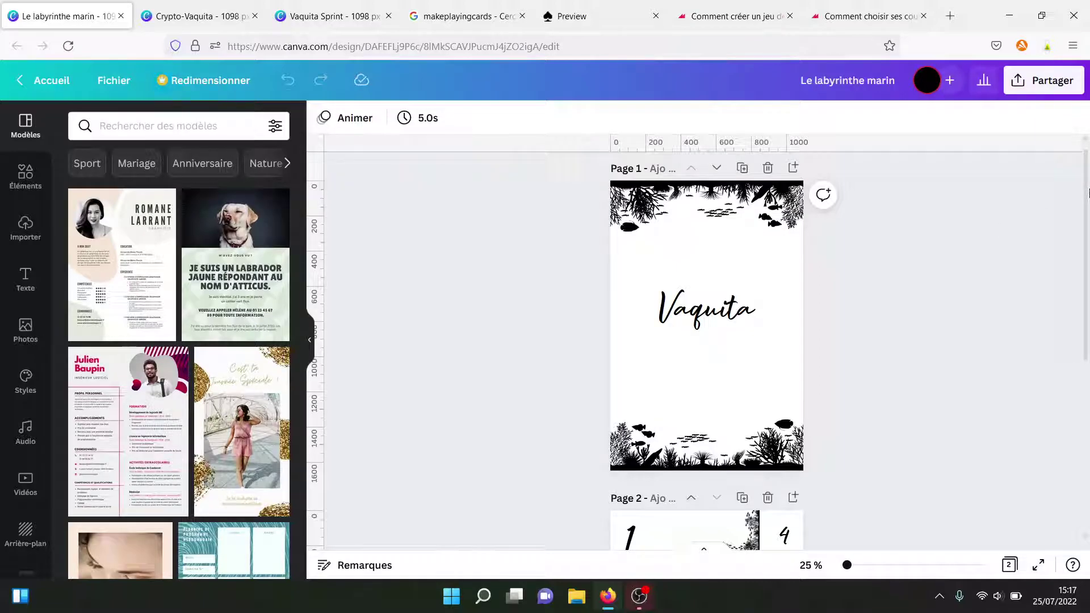
Duplicate the numbered maze card on page 2 of the "Le labyrinthe marin" design.
mouse_move(1088, 193)
mouse_down()
mouse_move(1087, 310)
mouse_move(1088, 179)
mouse_up()
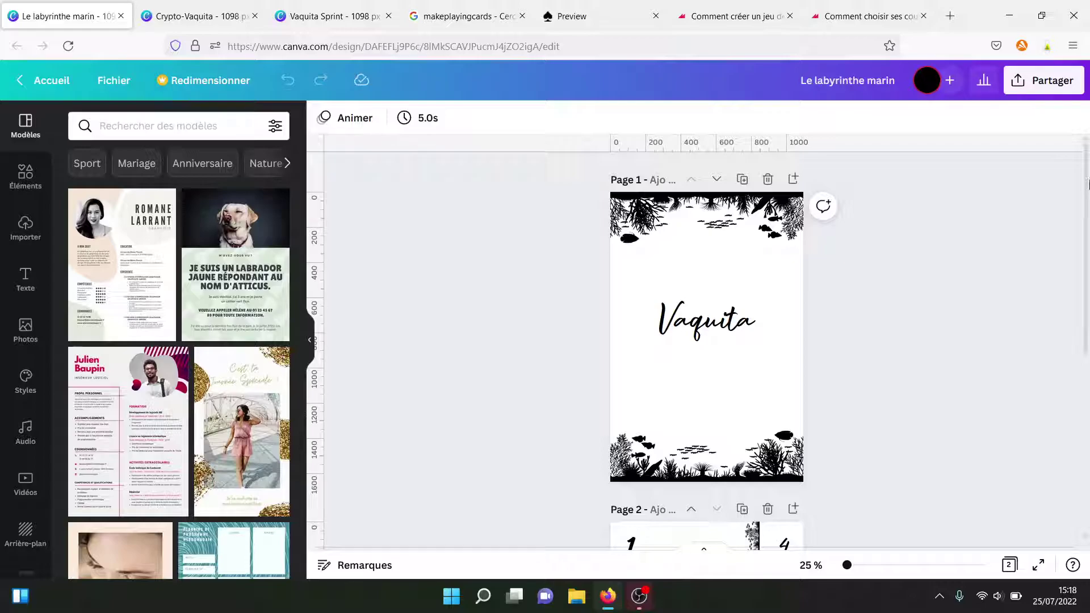
drag(1089, 186, 1089, 363)
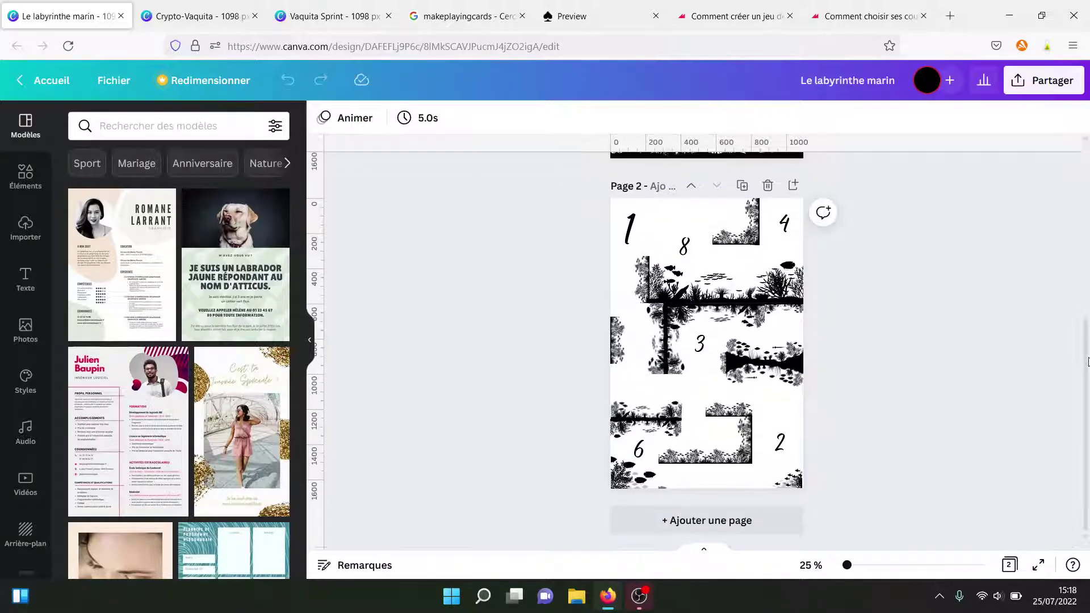
click(743, 186)
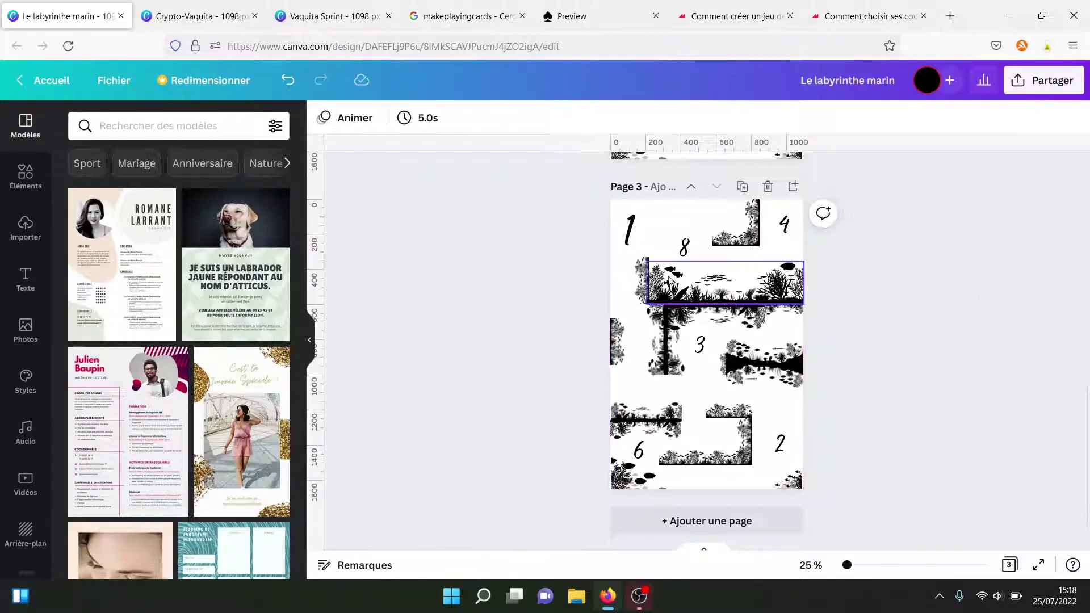
Rotate the small vertical coral wall on page 3 to horizontal and move it to extend the wall above the "2".
mouse_move(546, 255)
mouse_down()
mouse_move(754, 275)
mouse_move(550, 275)
mouse_up()
click(647, 277)
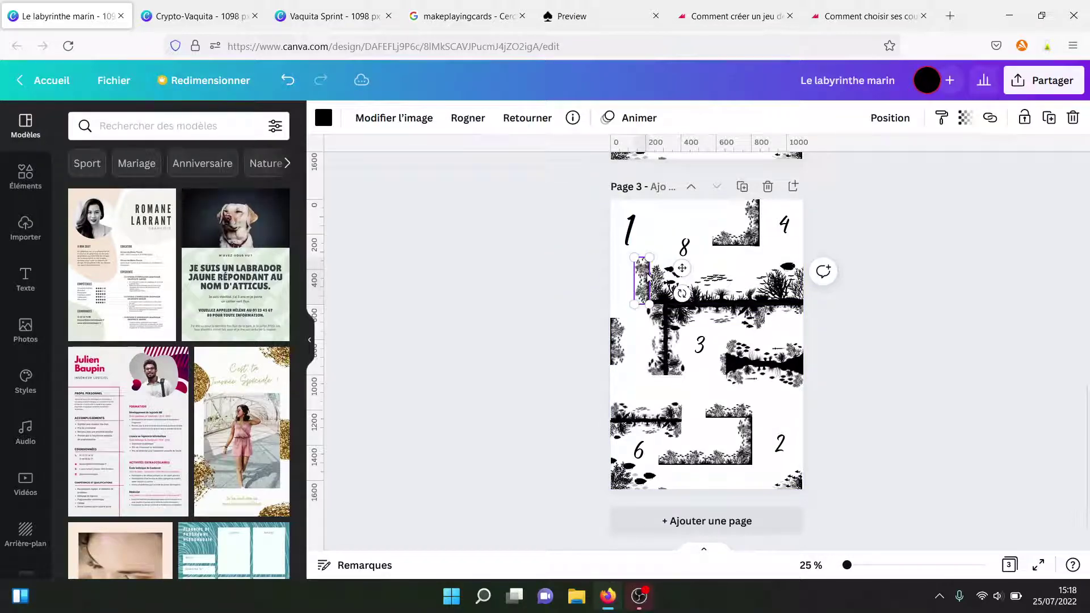
mouse_move(648, 276)
mouse_down()
mouse_move(667, 231)
mouse_move(664, 271)
mouse_up()
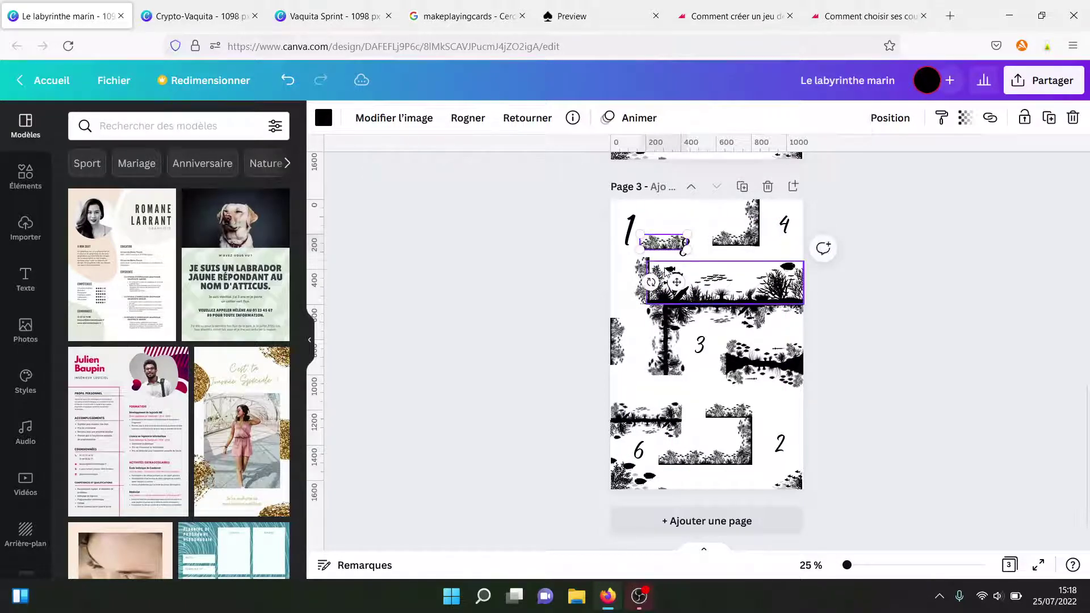
drag(665, 235, 755, 408)
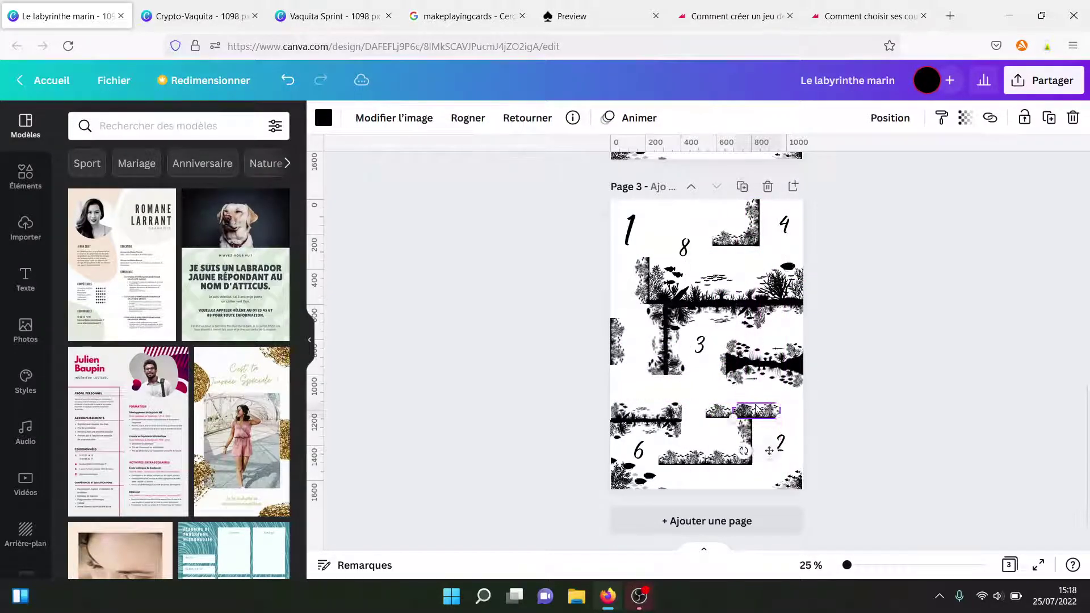
click(914, 350)
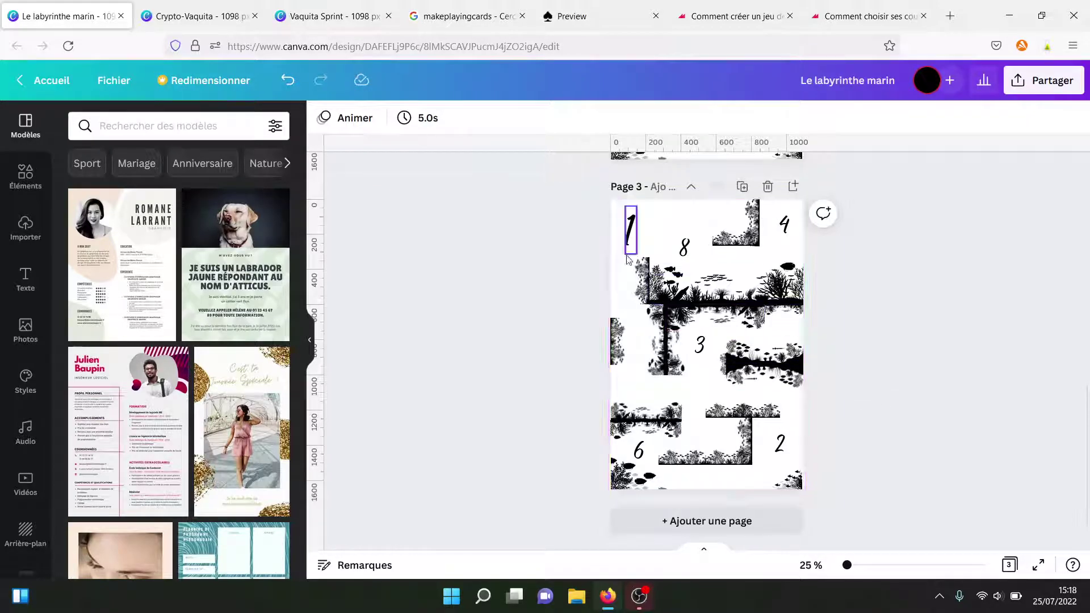
Replace the number "8" on page 3 with "5".
click(684, 249)
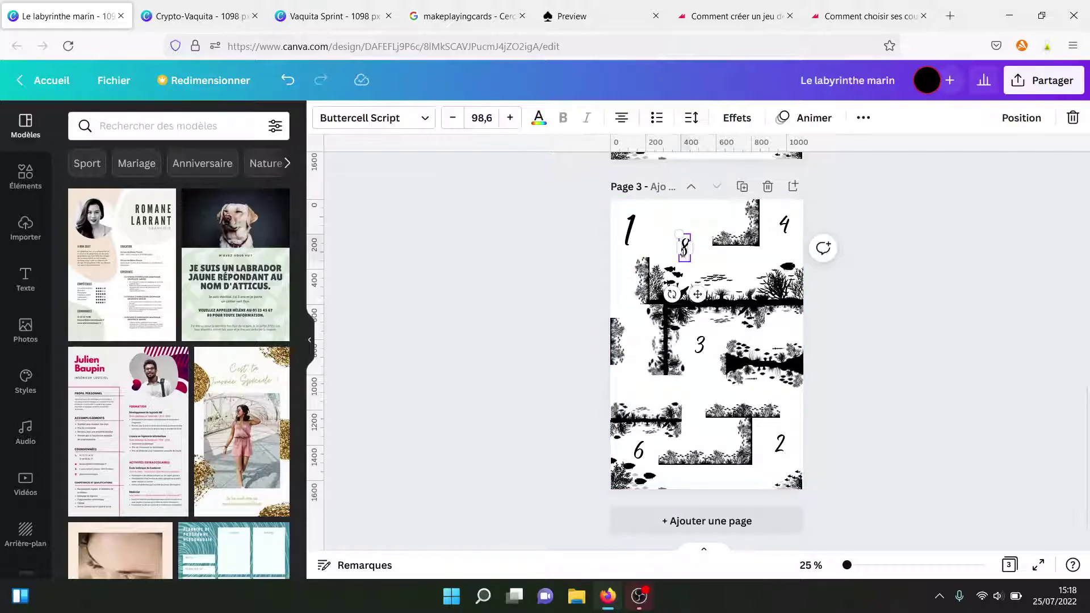
double_click(684, 250)
key(BackSpace)
text(5)
click(907, 349)
Change the font of the large "1" on page 3 to Horizon.
click(632, 232)
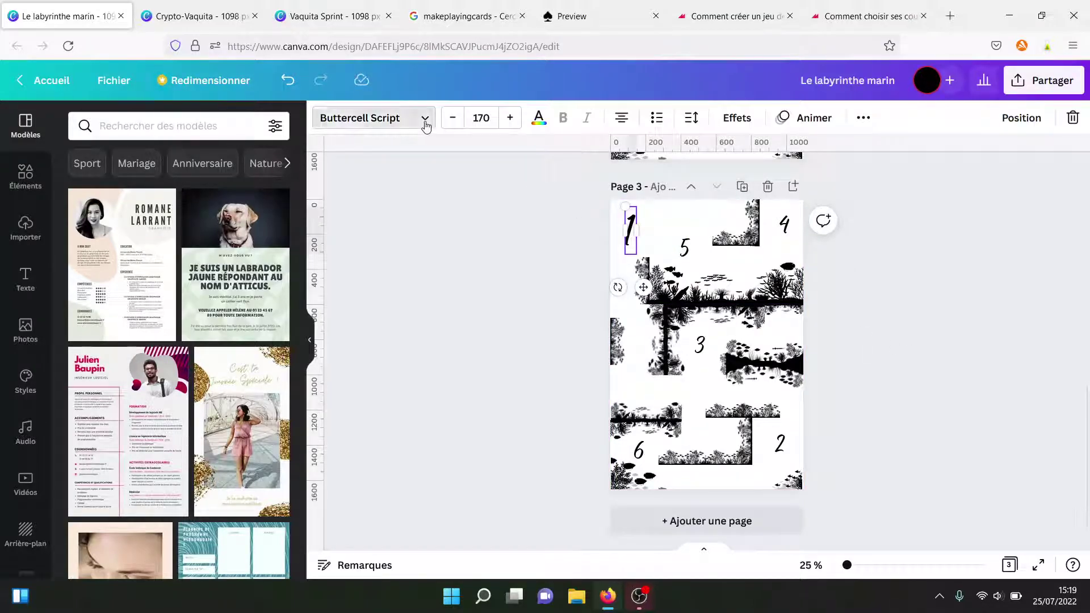
click(425, 120)
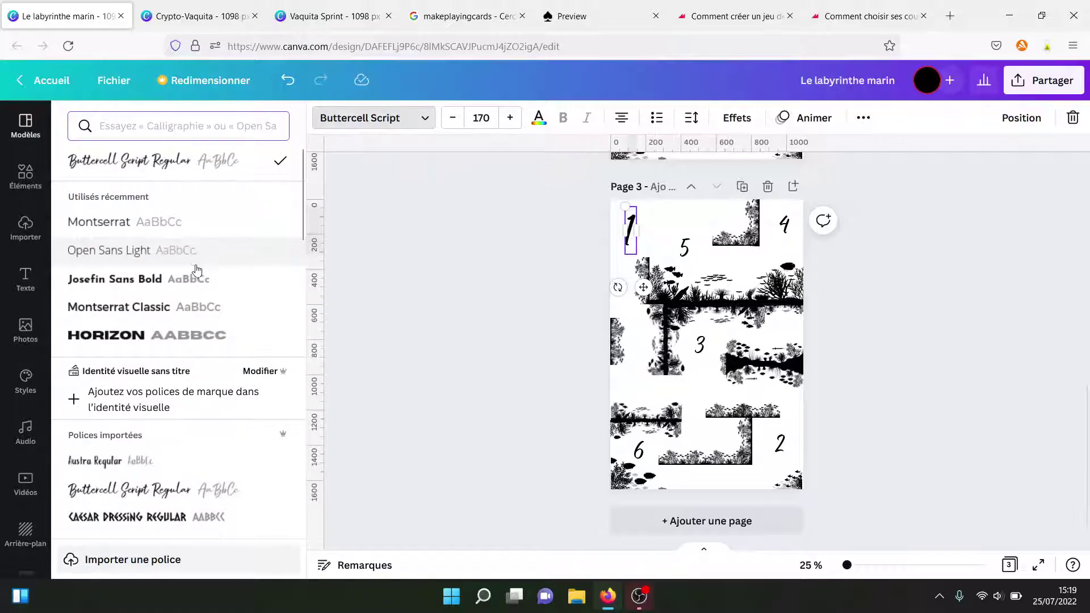
click(179, 339)
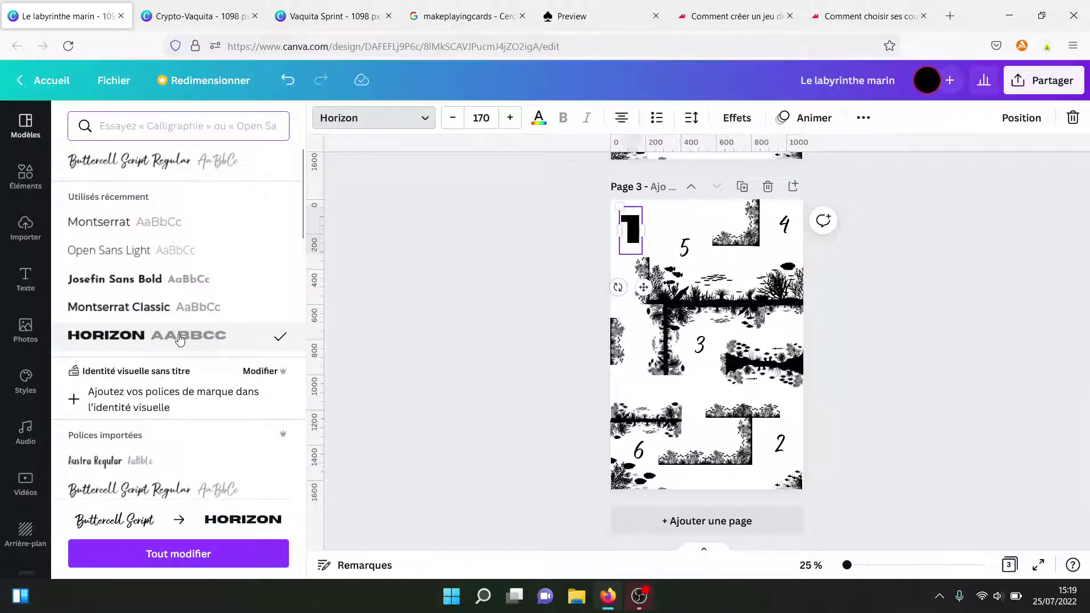
click(928, 345)
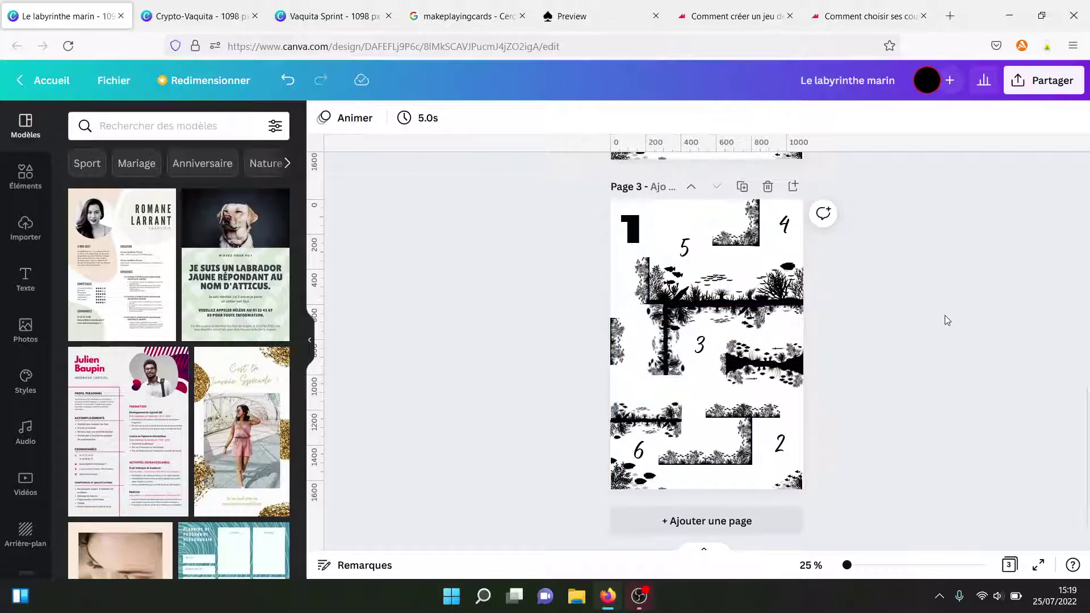
Close the "Le labyrinthe marin" design and go to the "Ceintures Digitales" card on page 9 of "Crypto-Vaquita".
scroll(1086, 466, down, 1)
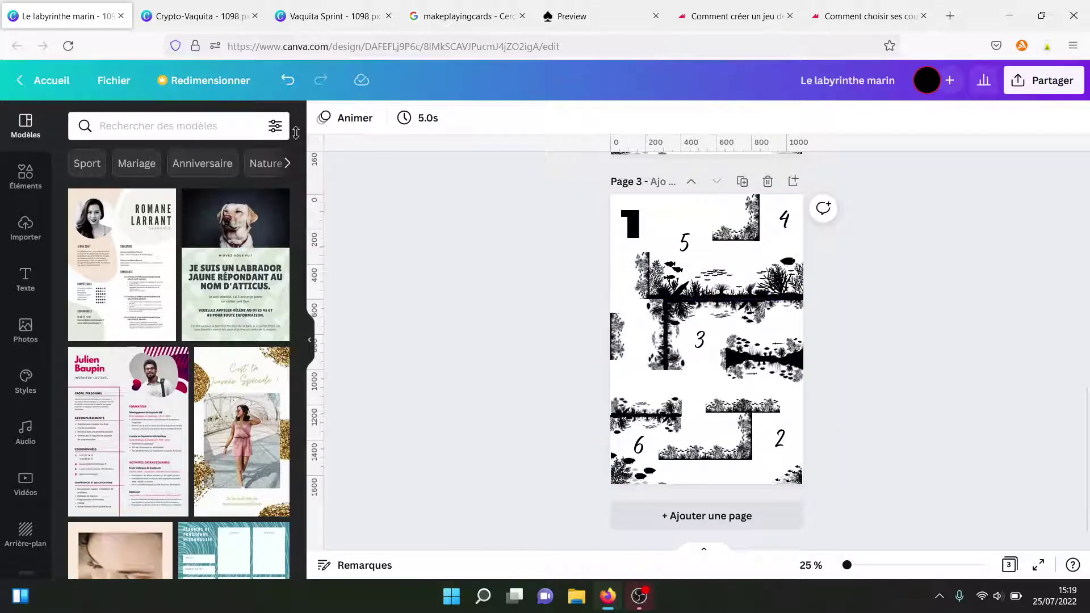
click(121, 17)
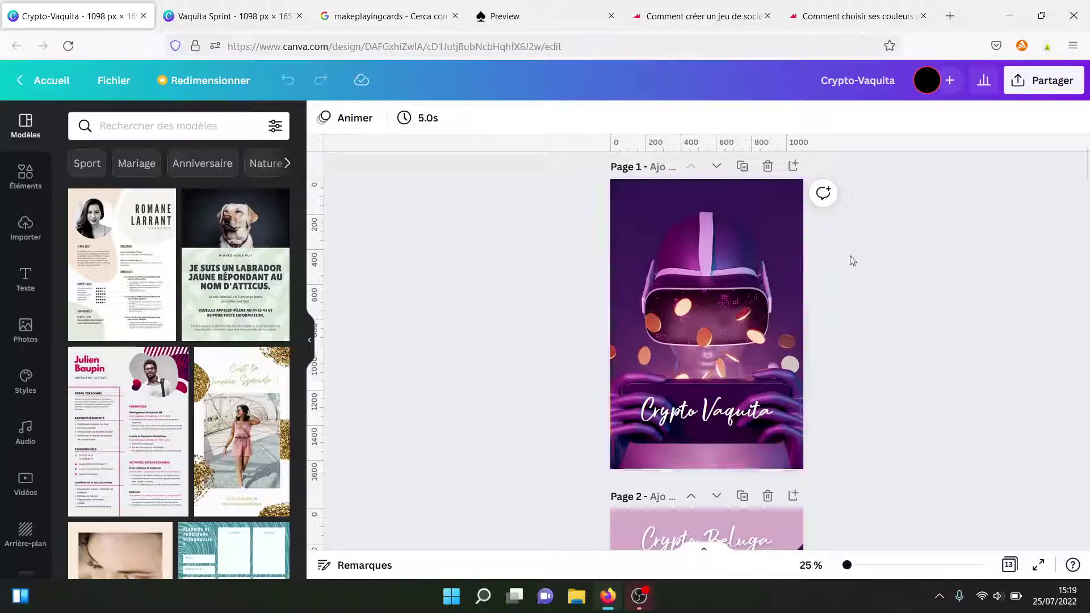
drag(1086, 170, 1086, 404)
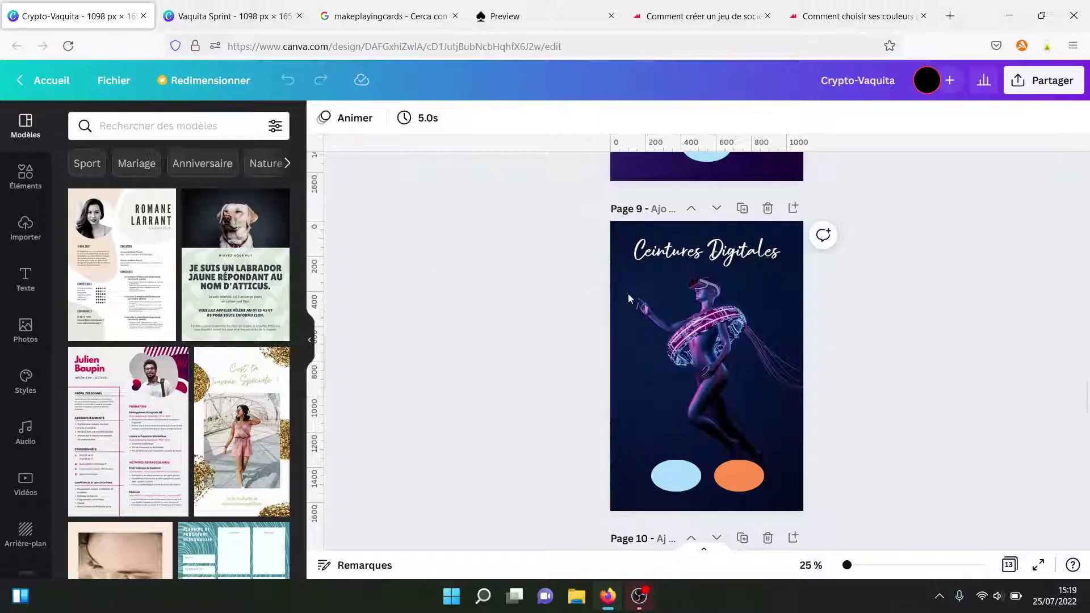
Delete the light blue oval on page 9, then enlarge the orange oval and center it at the foot of the card.
click(666, 475)
key(Delete)
drag(732, 479, 600, 403)
drag(656, 456, 698, 455)
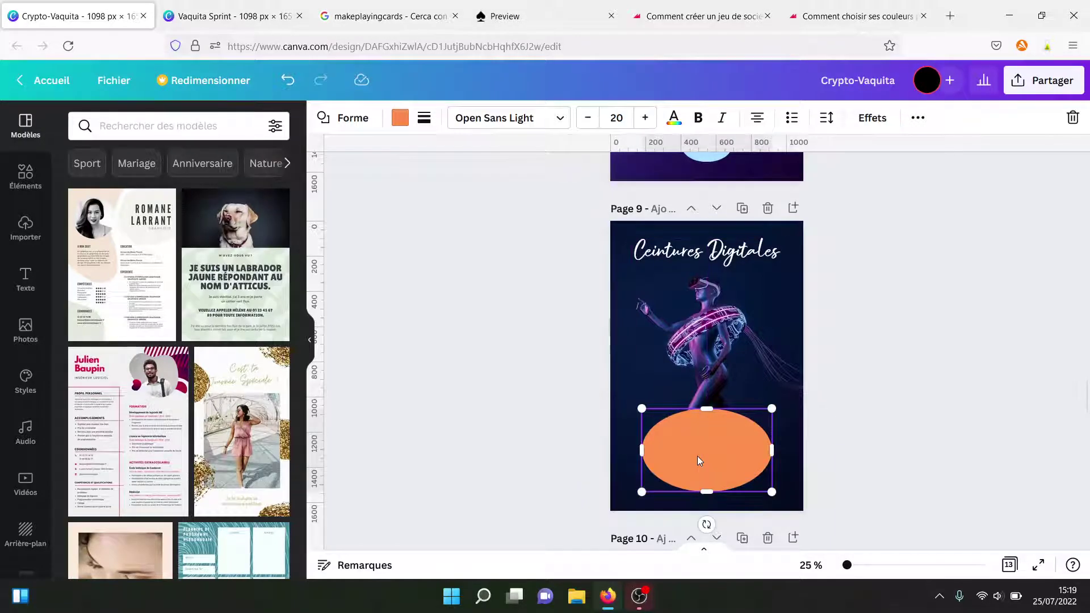
click(880, 399)
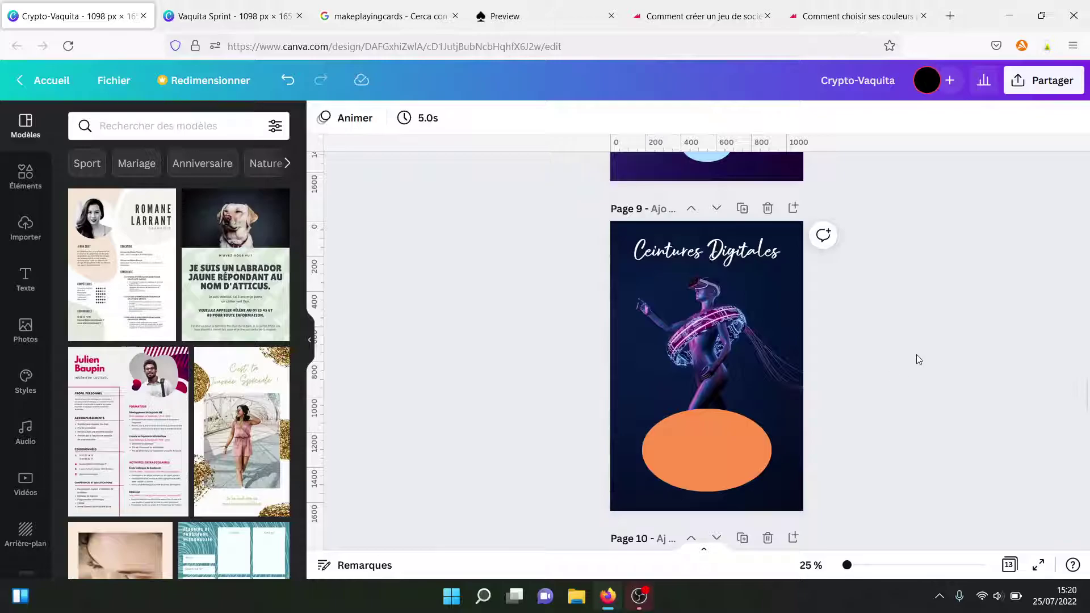
Shrink the orange oval to a small shape centered below the dancer on page 9.
click(701, 441)
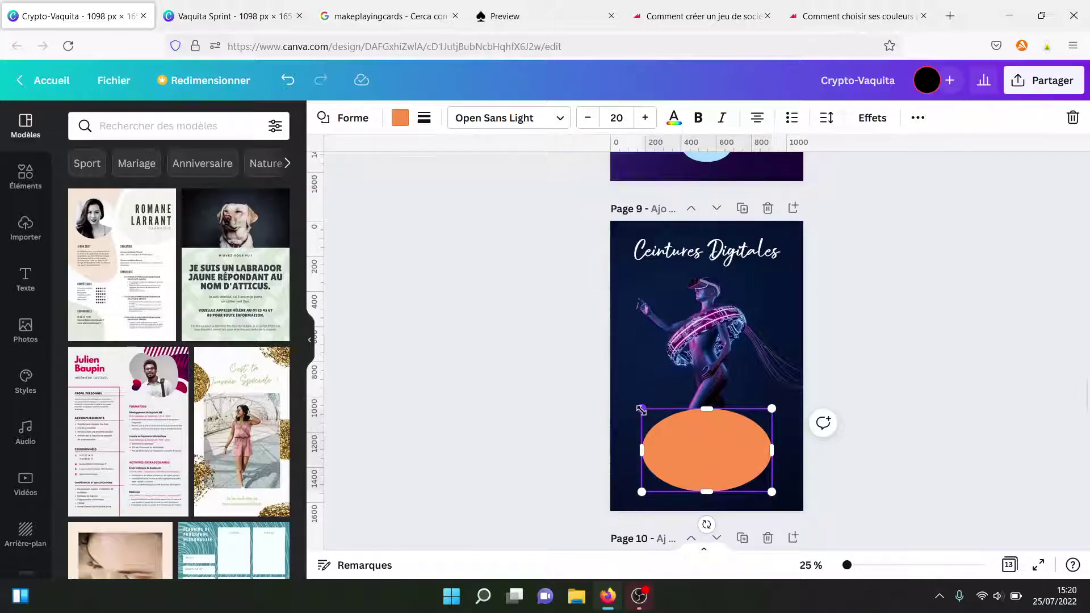
drag(642, 409, 710, 472)
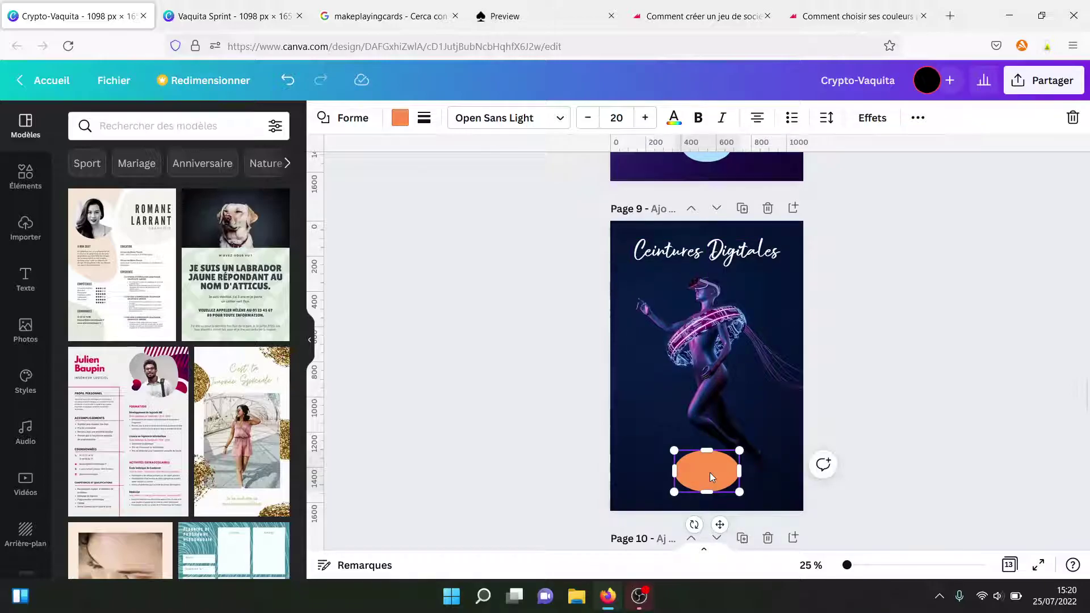
click(931, 348)
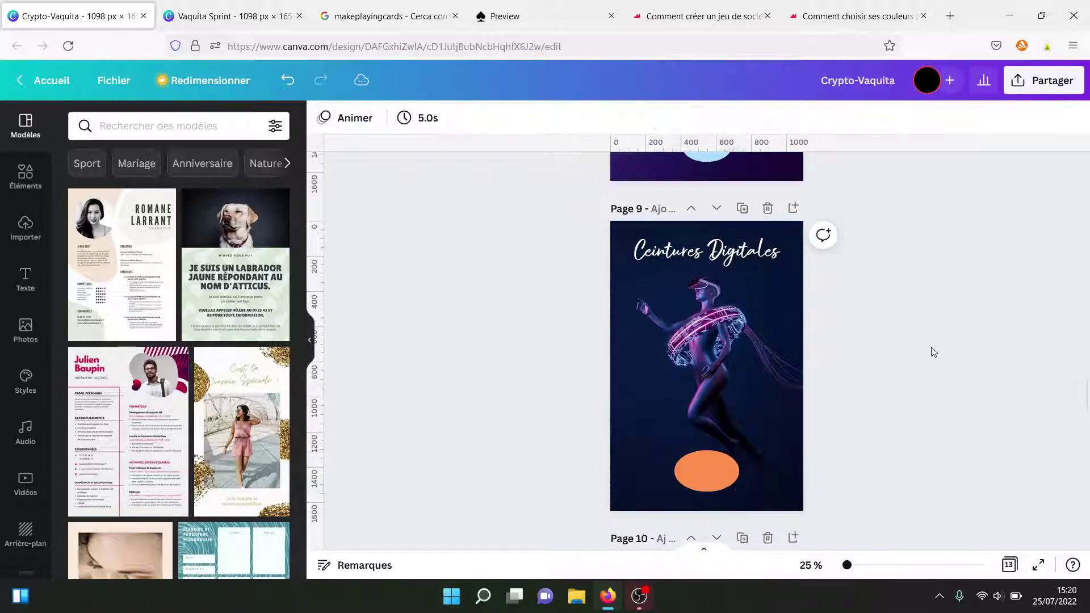
Close the "Crypto-Vaquita" design and look through the "Vaquita Sprint" cards from page 1 to page 9.
click(143, 15)
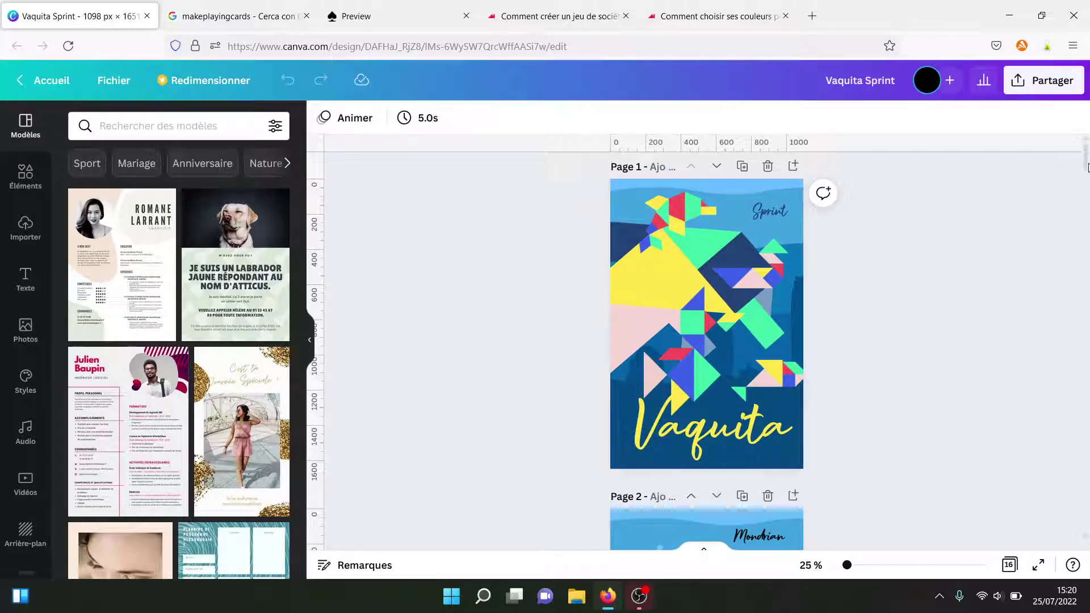
drag(1088, 167, 1086, 188)
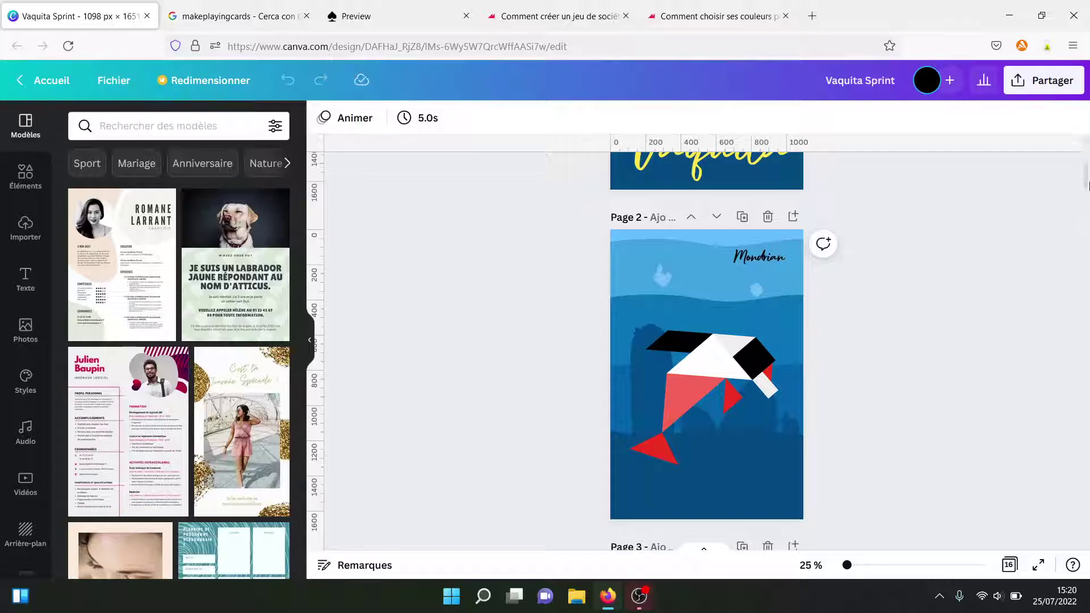
mouse_move(1087, 187)
mouse_down()
mouse_move(1087, 165)
mouse_move(1086, 187)
mouse_up()
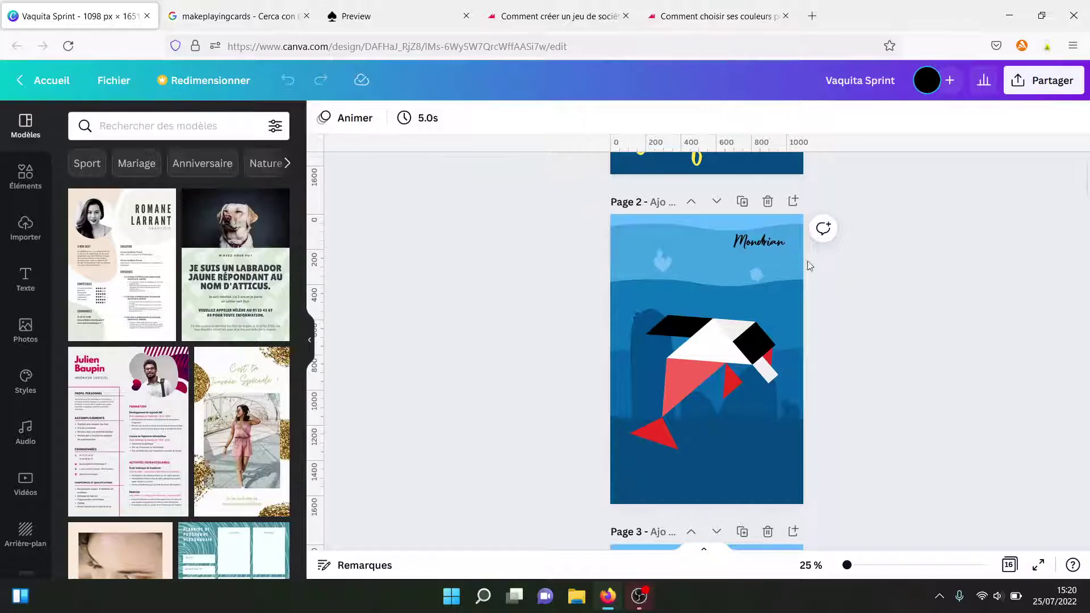
scroll(1088, 184, up, 5)
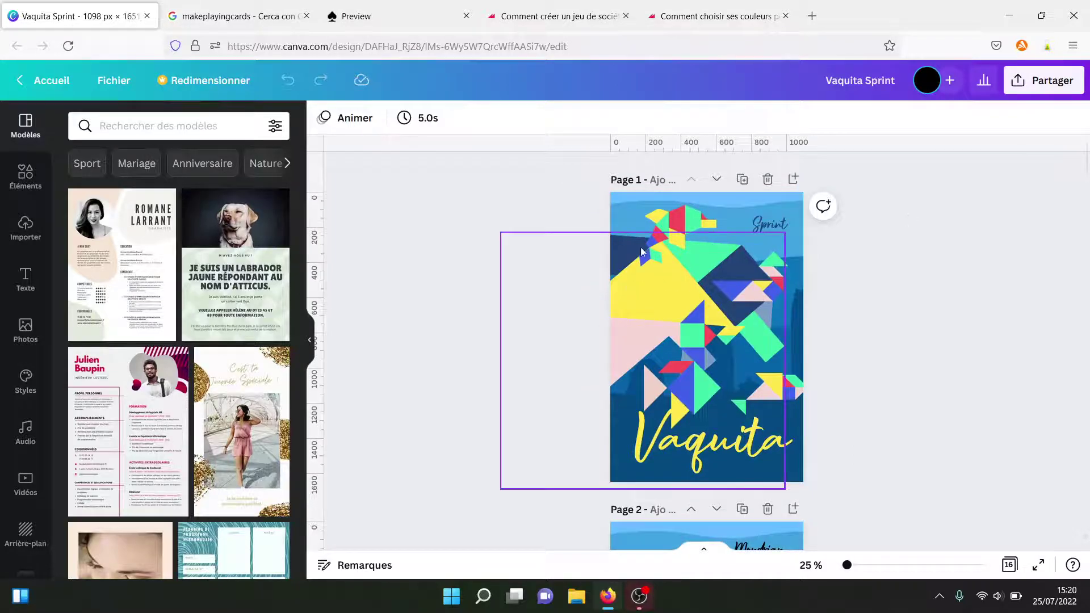
drag(1087, 162, 1087, 353)
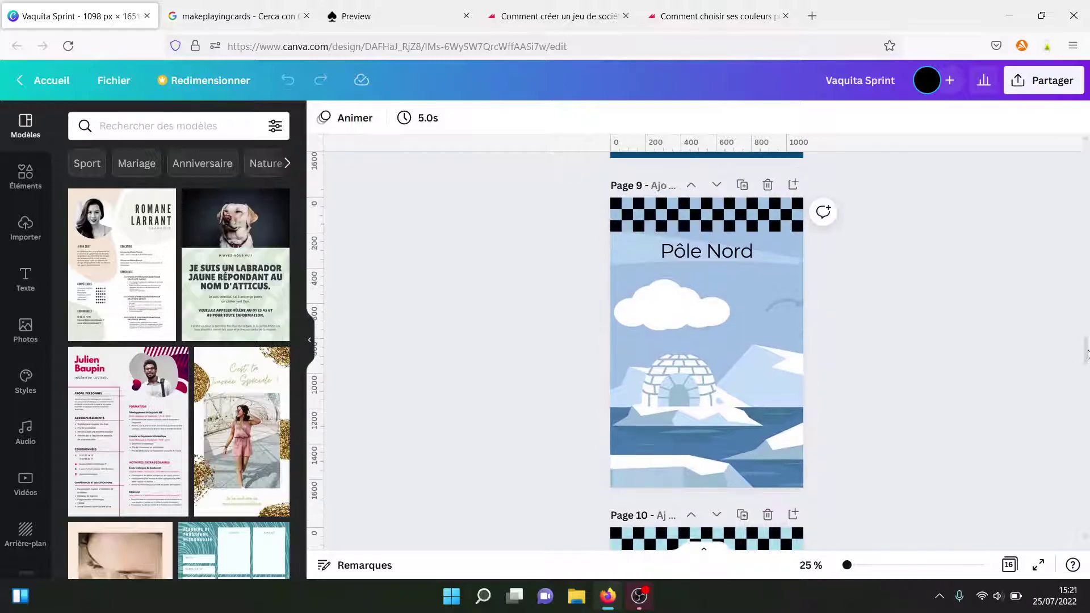
Duplicate the "Pôle Nord" card on page 9 and delete the black checkered band from the copy on page 10.
click(742, 186)
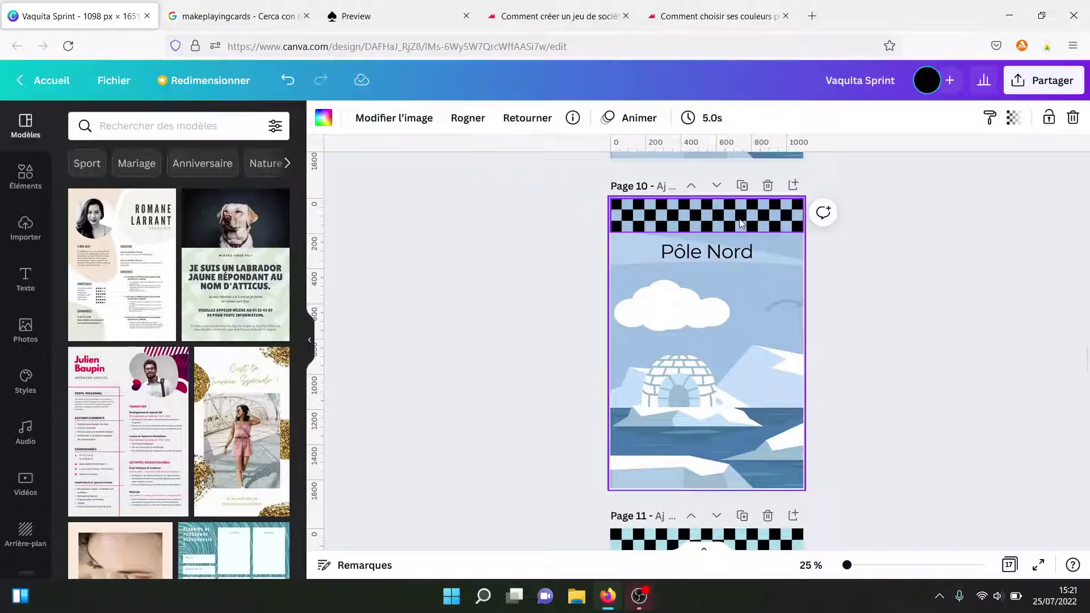
click(741, 223)
key(Delete)
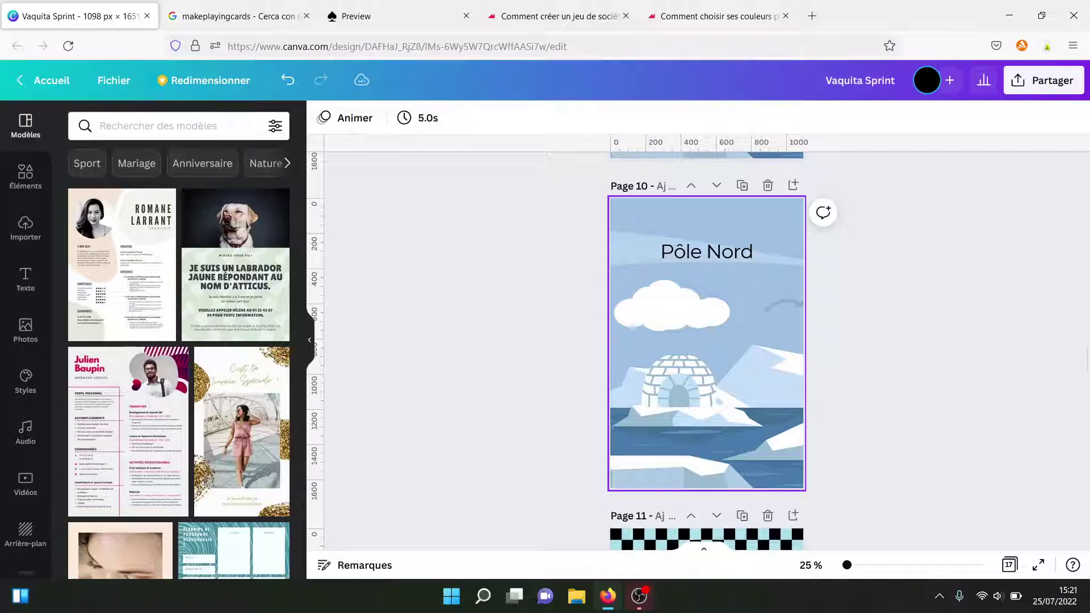
Enlarge the "Pôle Nord" title on page 10 to size 128 and center it near the card's upper edge, then delete that page.
drag(714, 256, 610, 253)
drag(683, 237, 708, 238)
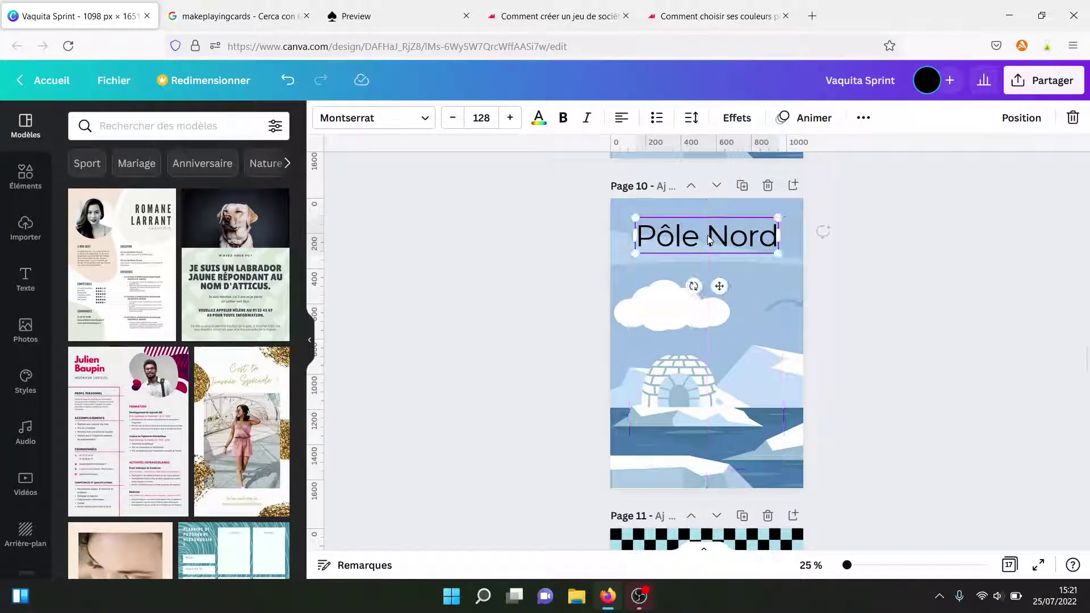
click(893, 278)
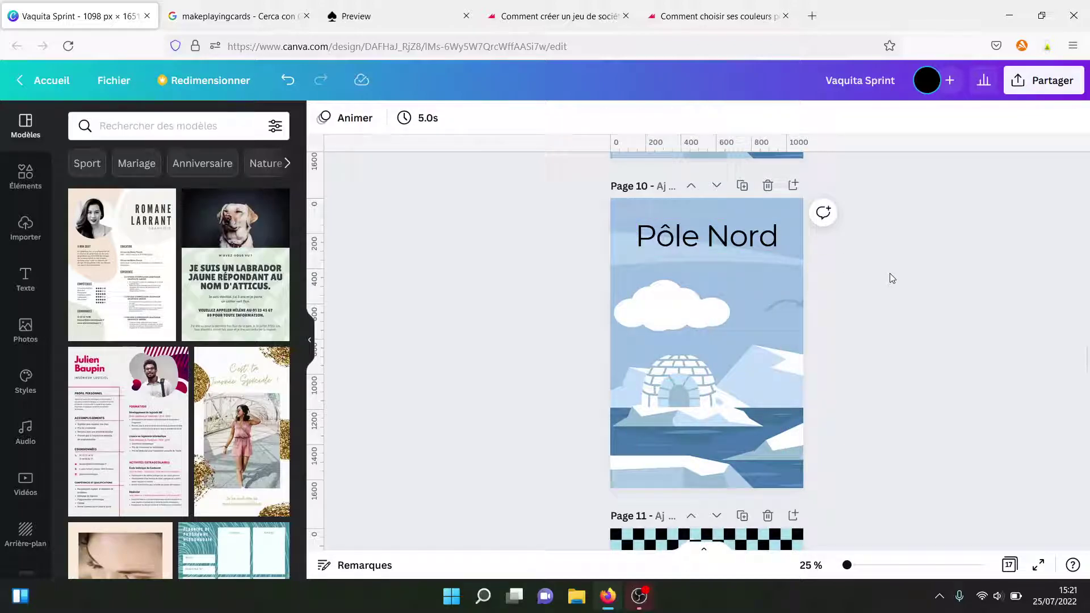
click(769, 186)
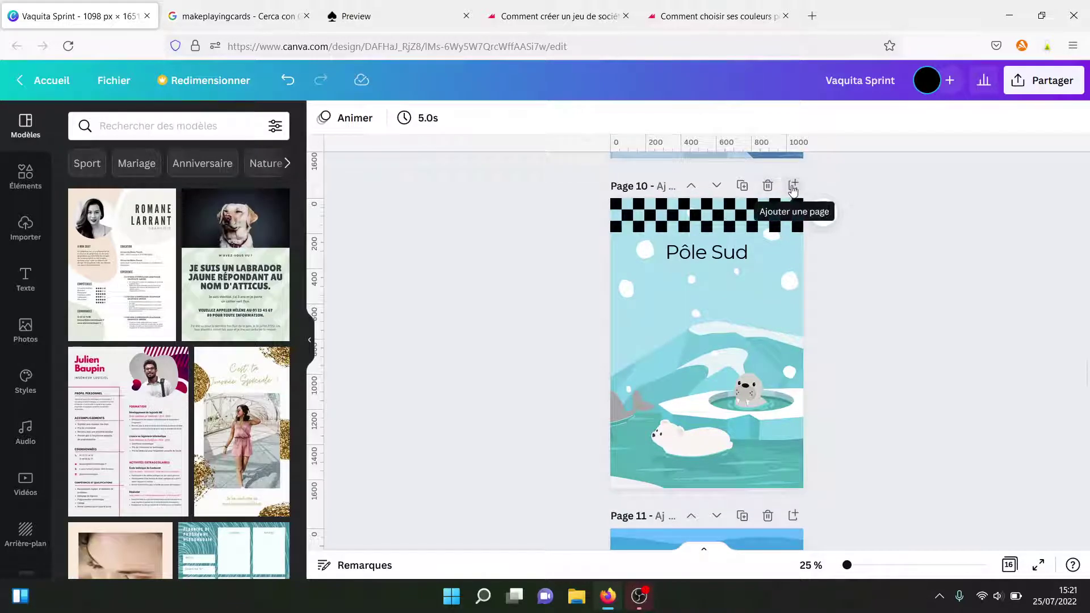
Add a blank page after the "Pôle Sud" card and apply the labrador poster template to it.
click(793, 187)
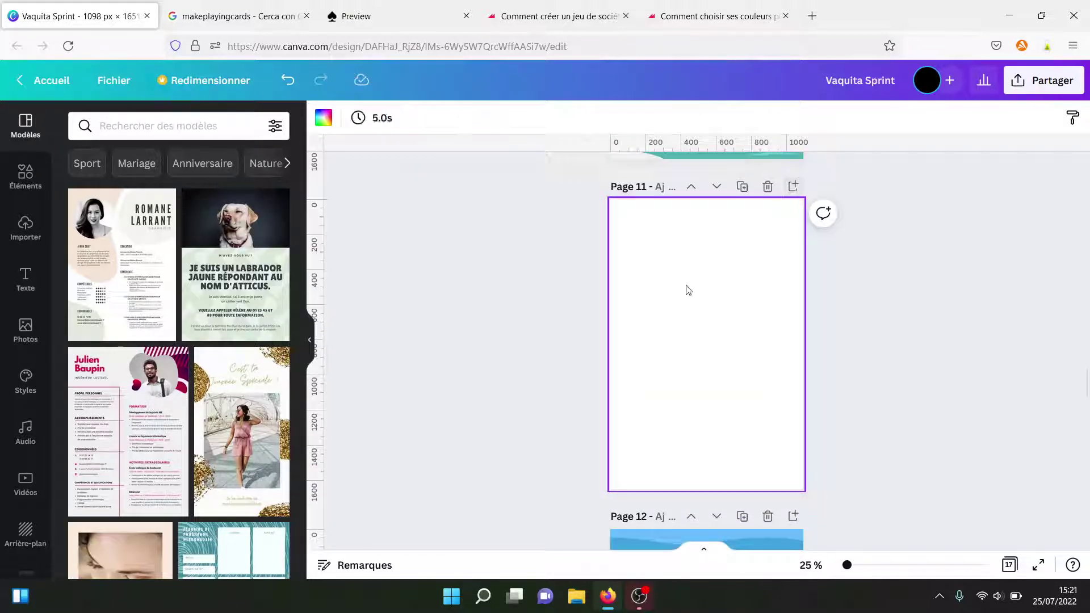
click(284, 257)
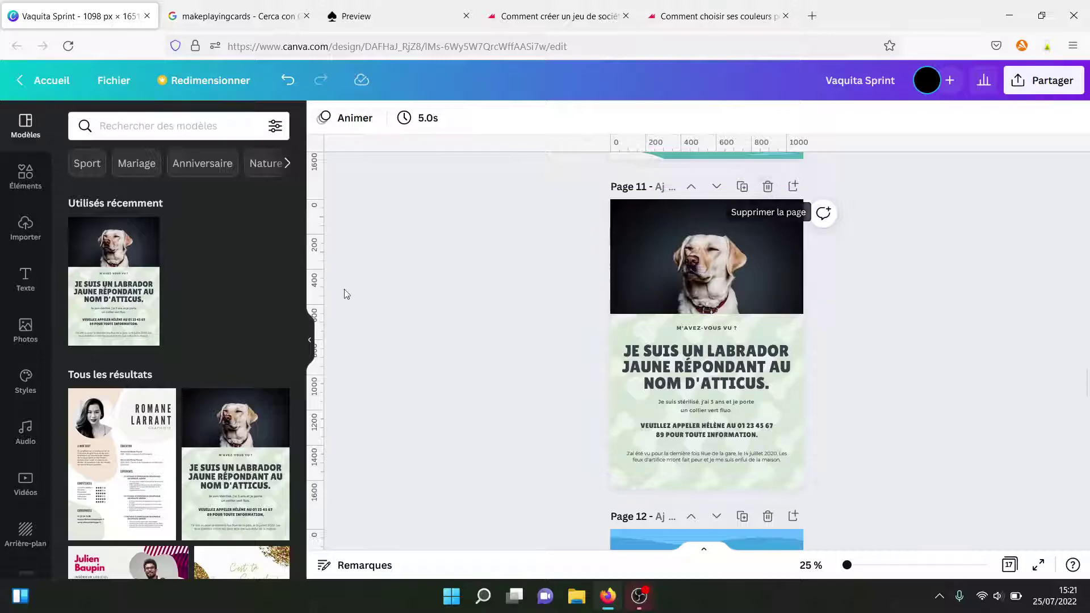
Browse the suggested templates and search them for "carte de jeu".
drag(299, 178, 299, 301)
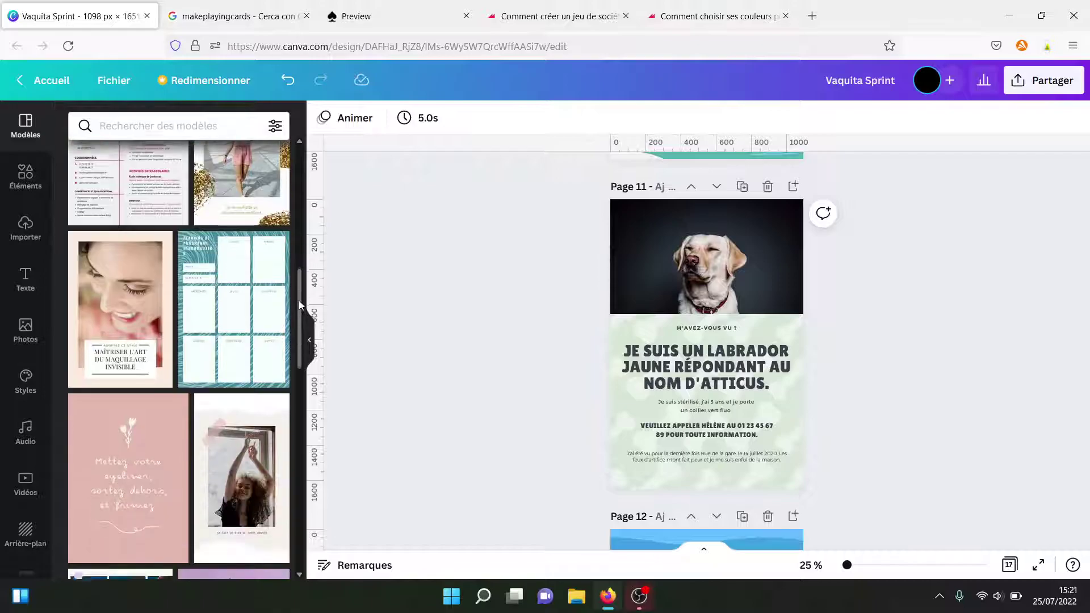
click(147, 123)
text(c)
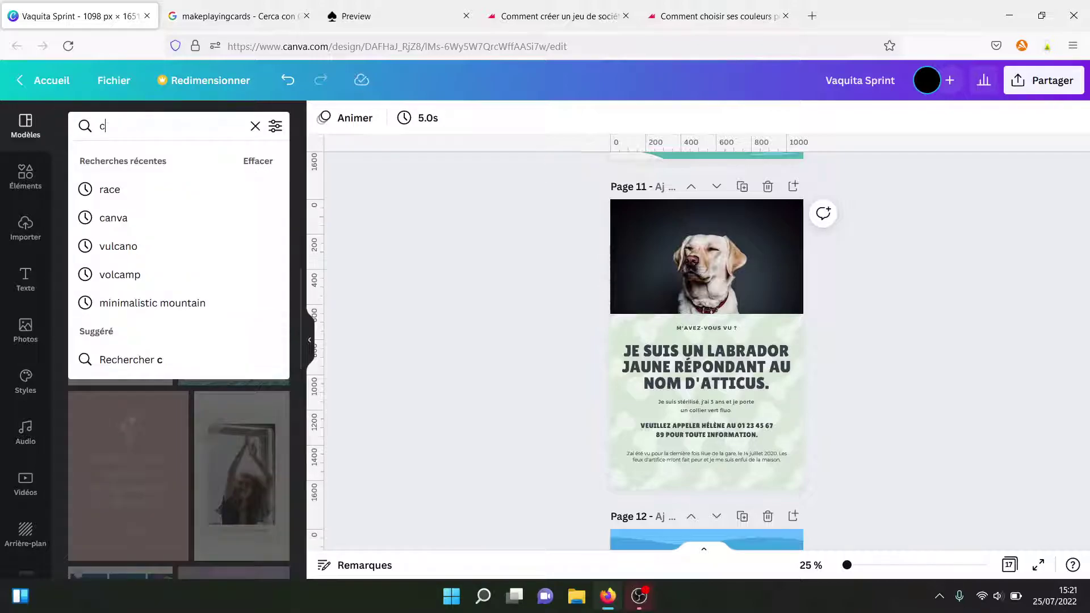
text(arte de jeu)
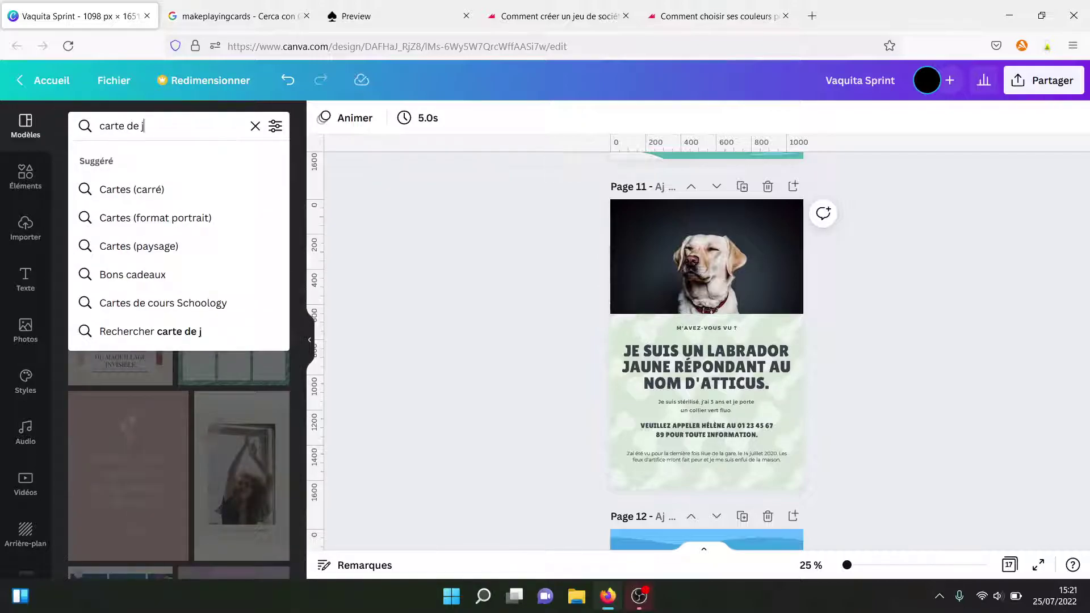
key(Return)
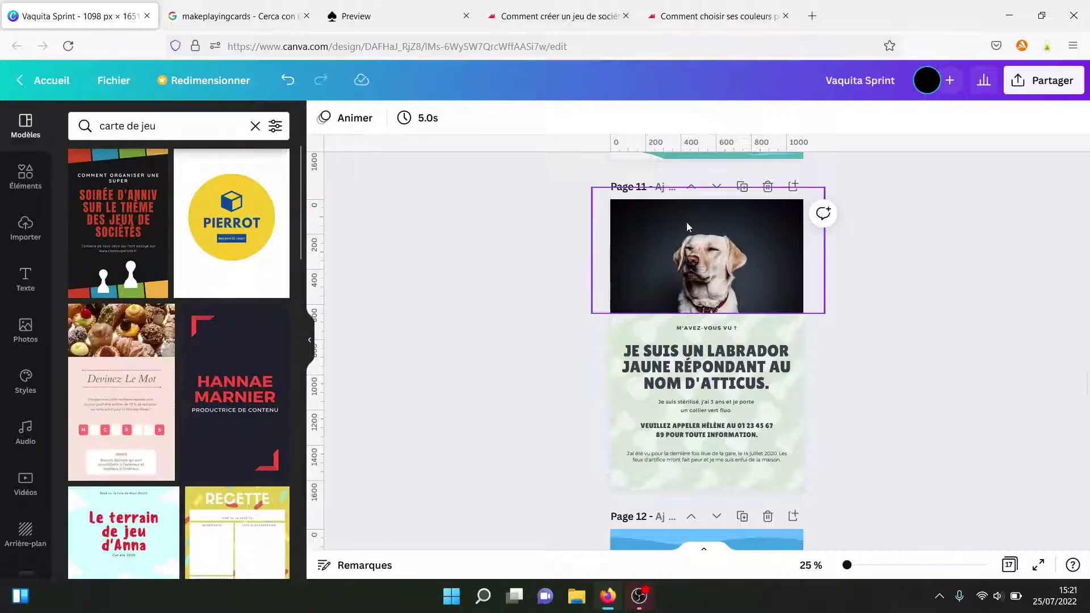
Clear page 11 by deleting the labrador template's photo and texts, its bone pattern and its green background.
drag(555, 236, 857, 483)
key(Delete)
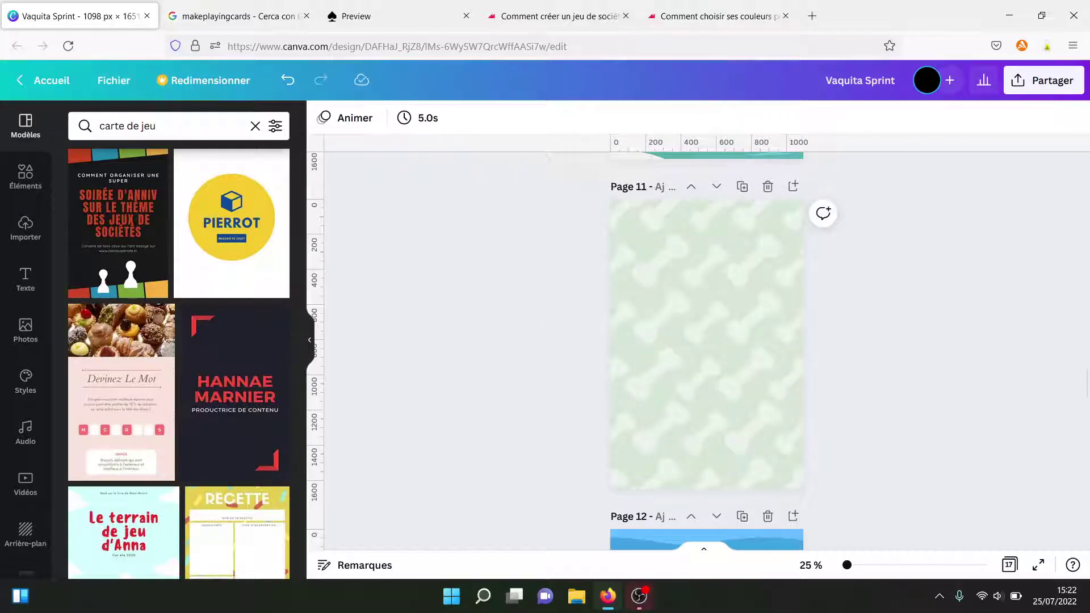
click(723, 437)
key(Delete)
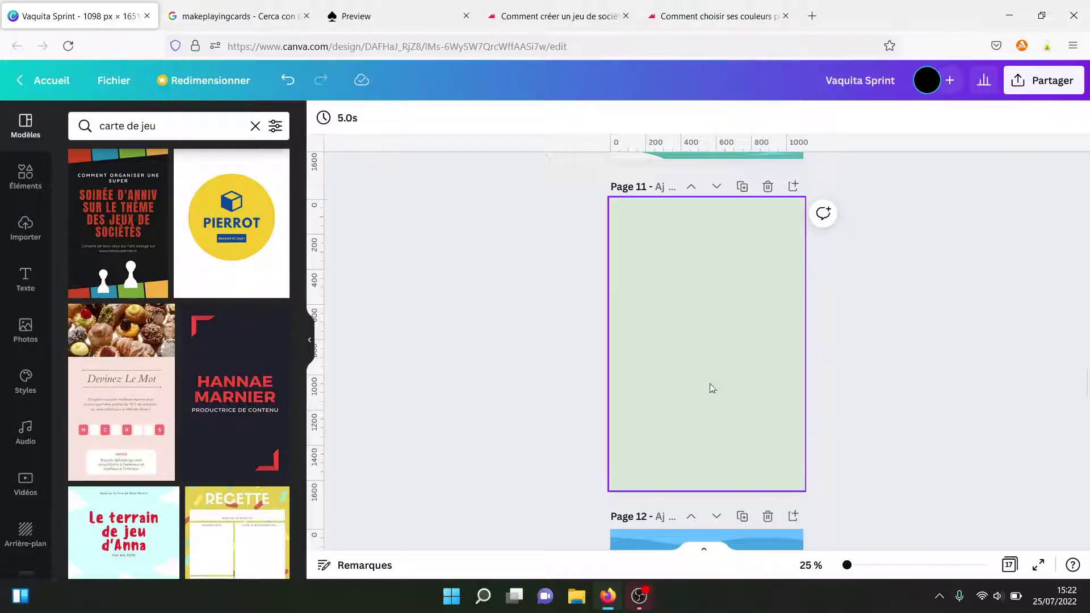
click(712, 388)
key(Delete)
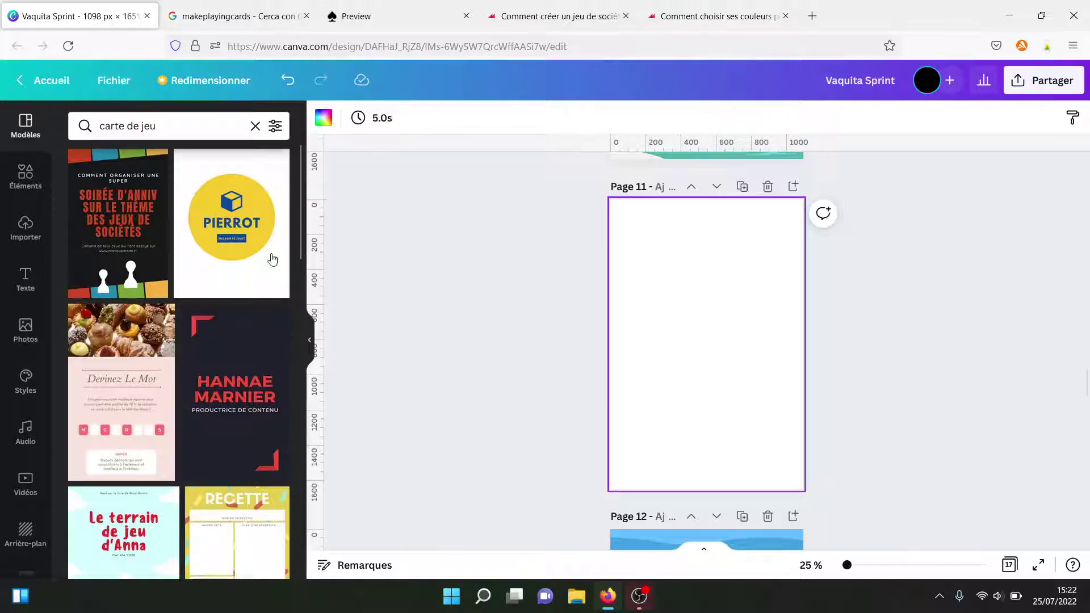
Apply the toy shop logo template with the yellow circle and blue cube to blank page 11.
click(241, 228)
click(713, 292)
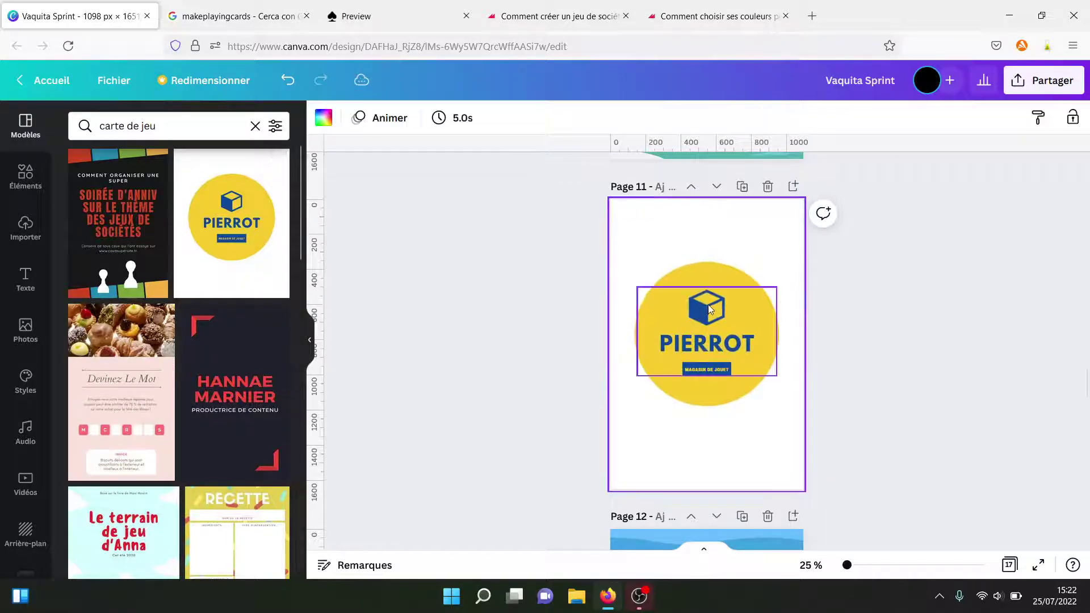
Replace the large blue name in the yellow logo with another first name, then delete page 11.
click(753, 346)
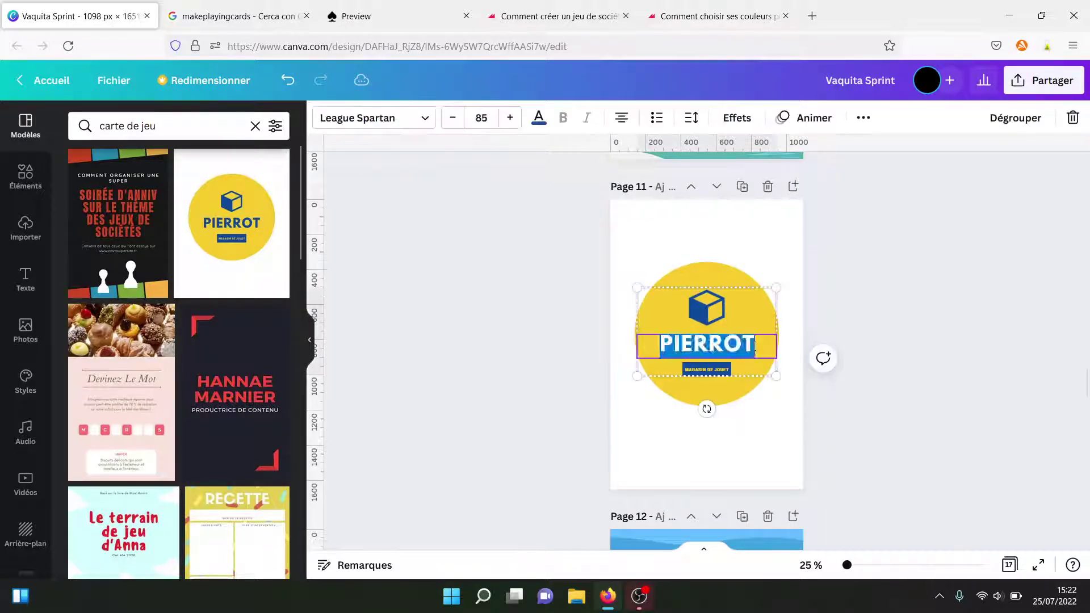
key(BackSpace)
key(BackSpace)
key(BackSpace)
key(BackSpace)
key(BackSpace)
key(BackSpace)
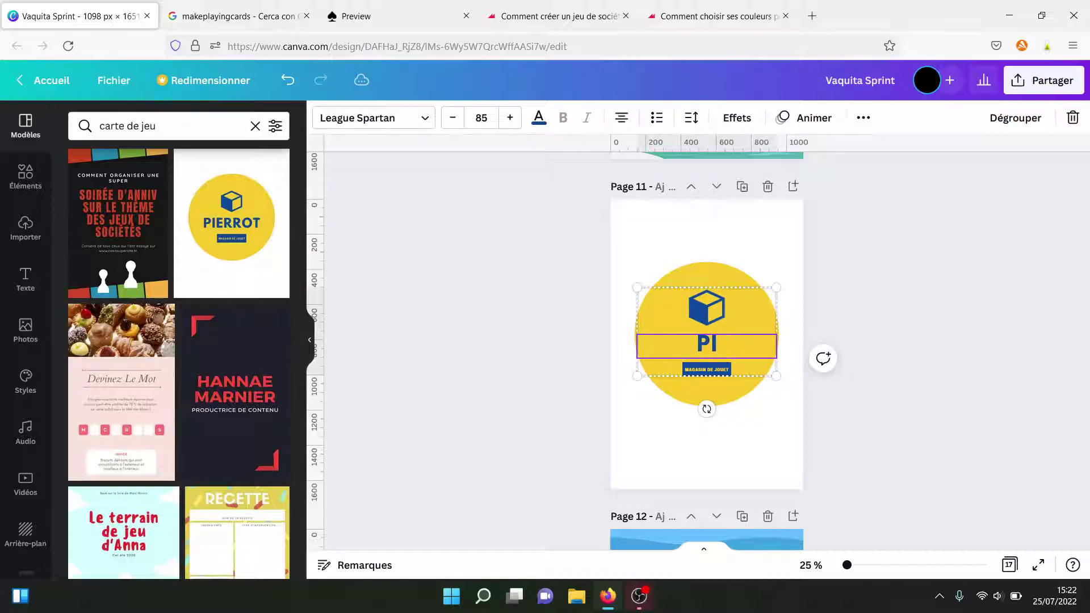
text(AOLO)
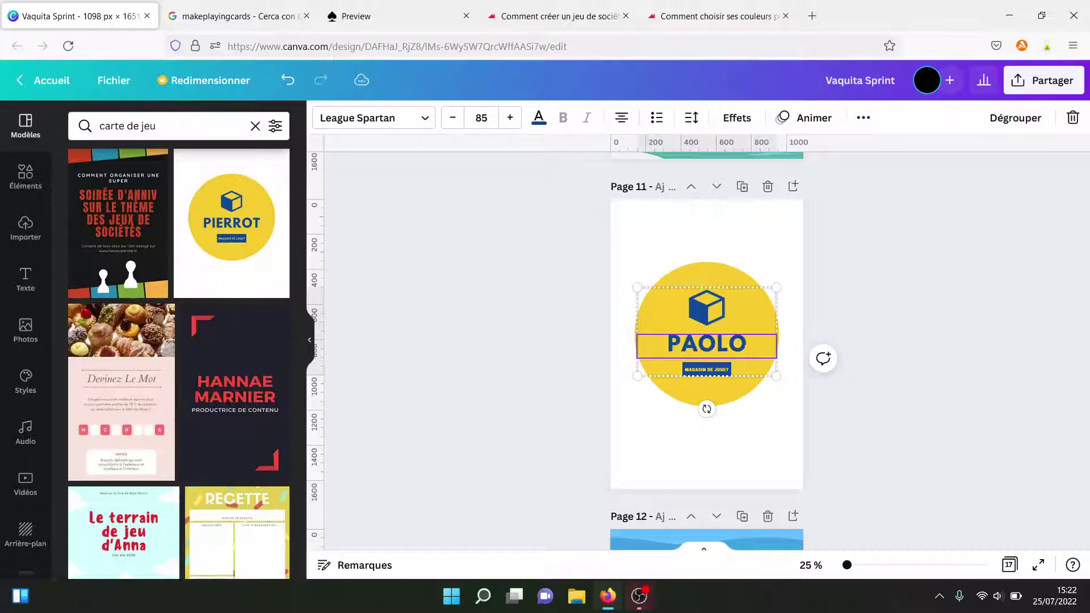
click(914, 295)
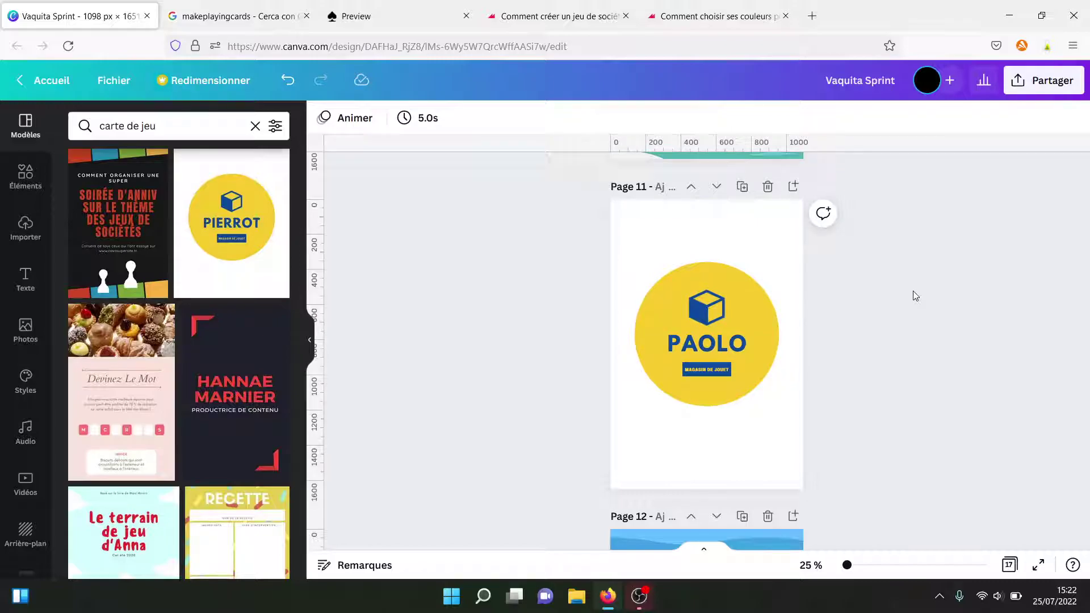
click(768, 187)
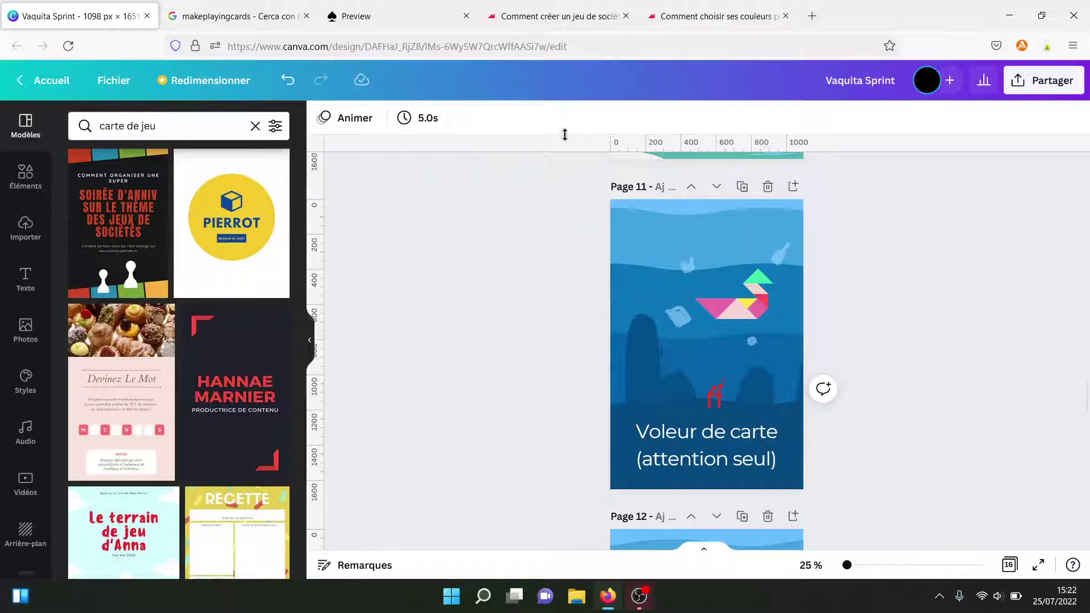
Close the Canva design, go to makeplayingcards.com and look through the full list of custom playing and game cards.
click(147, 16)
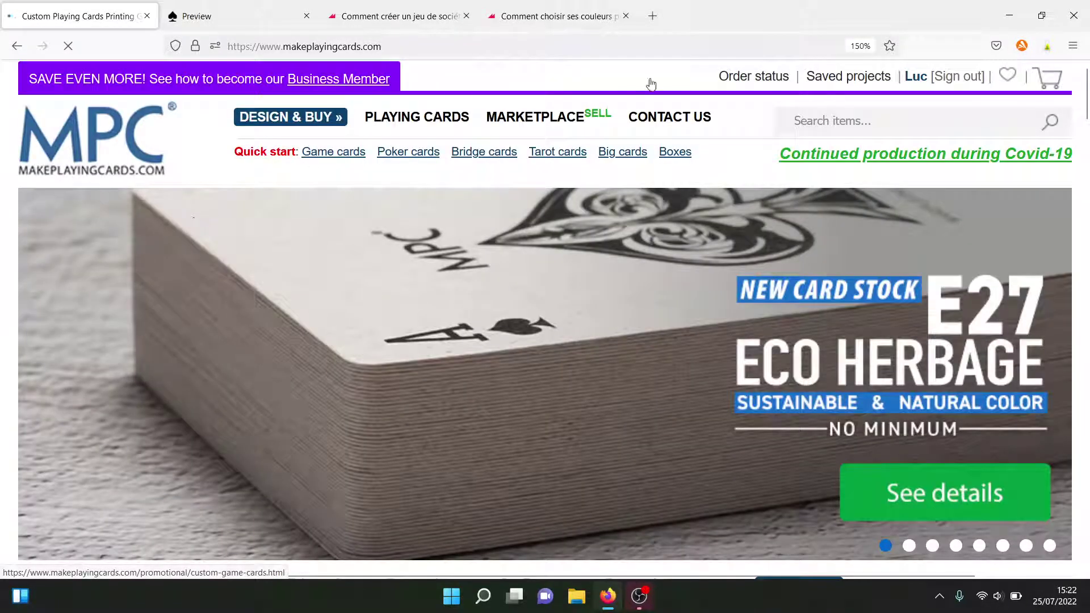
drag(1087, 101, 1086, 156)
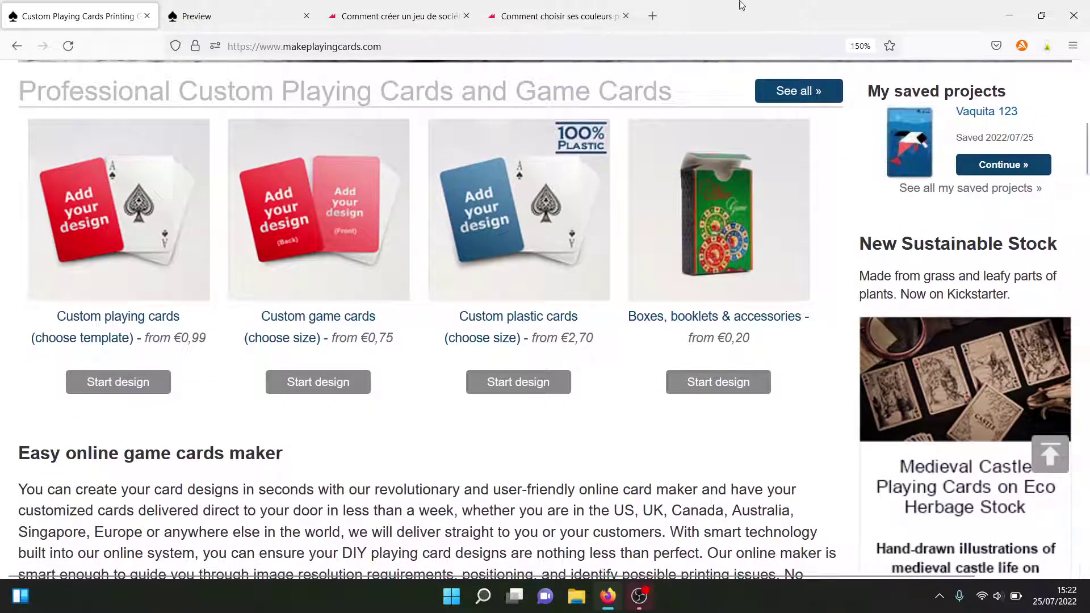
click(781, 92)
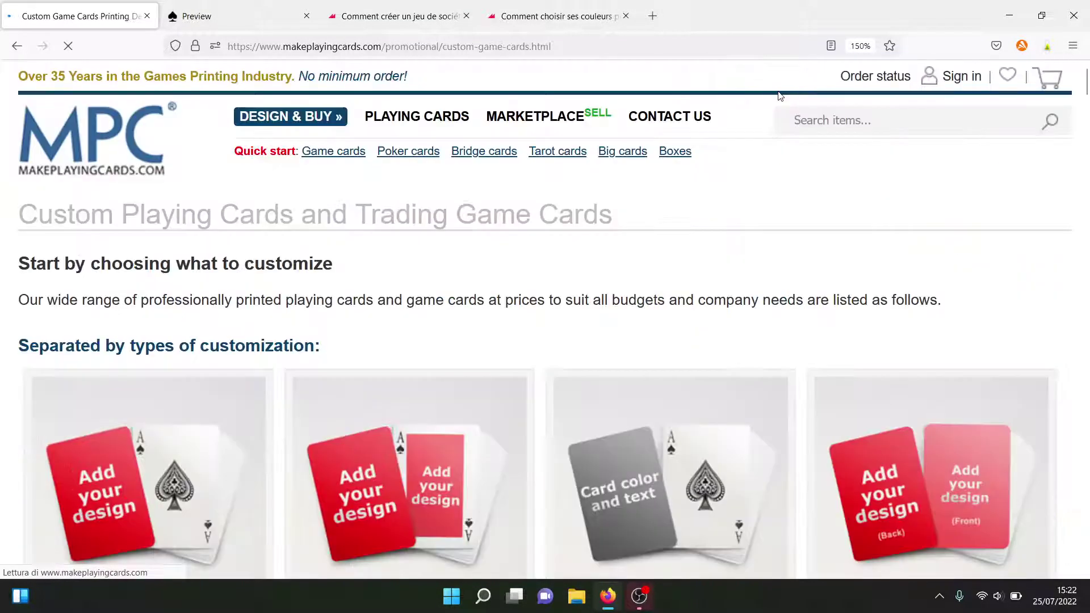
drag(1088, 97, 1086, 361)
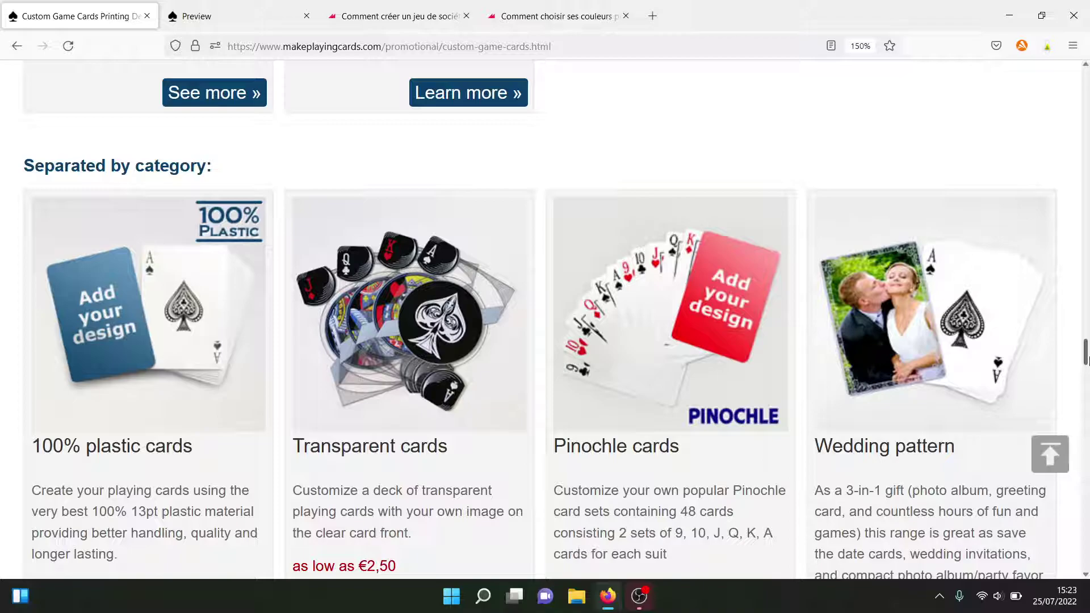
drag(1086, 353, 1086, 74)
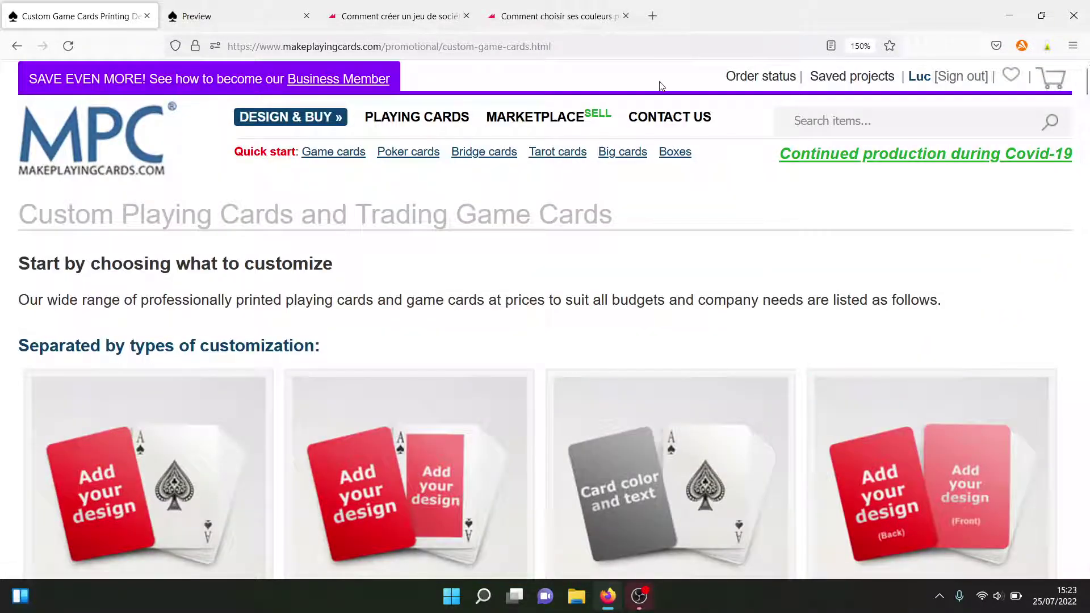
Close the product list and examine the front and back previews of the saved Vaquita project down to card 60.
click(146, 17)
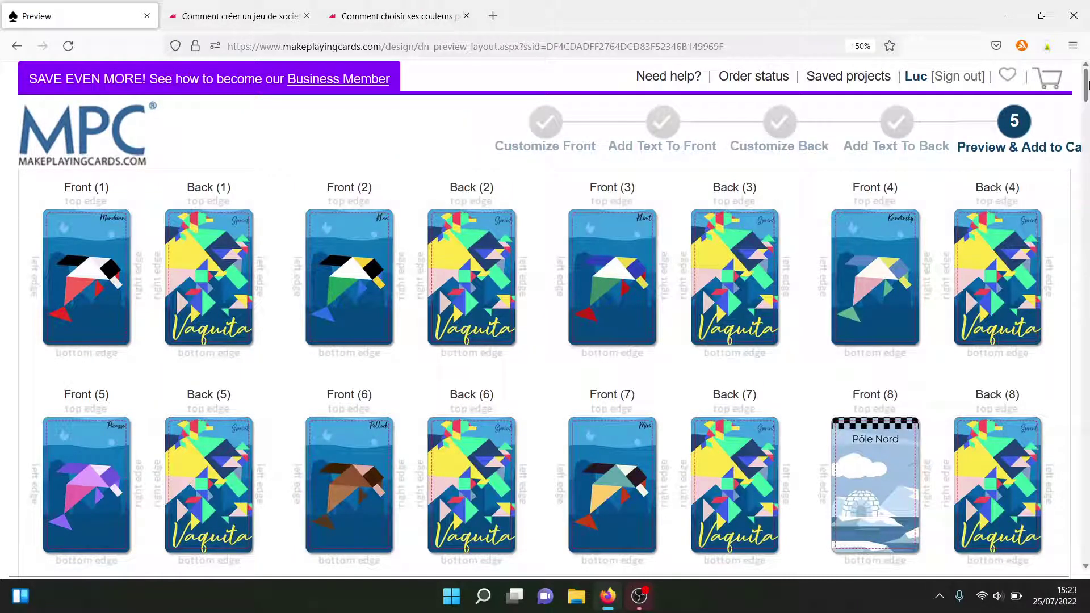
scroll(1087, 85, down, 3)
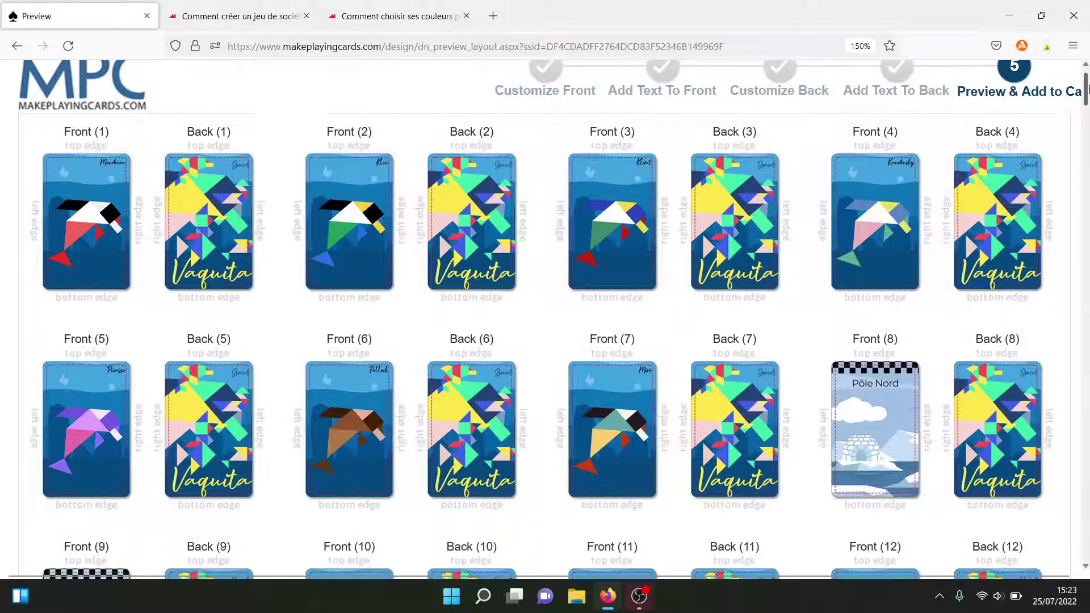
scroll(1087, 88, down, 1)
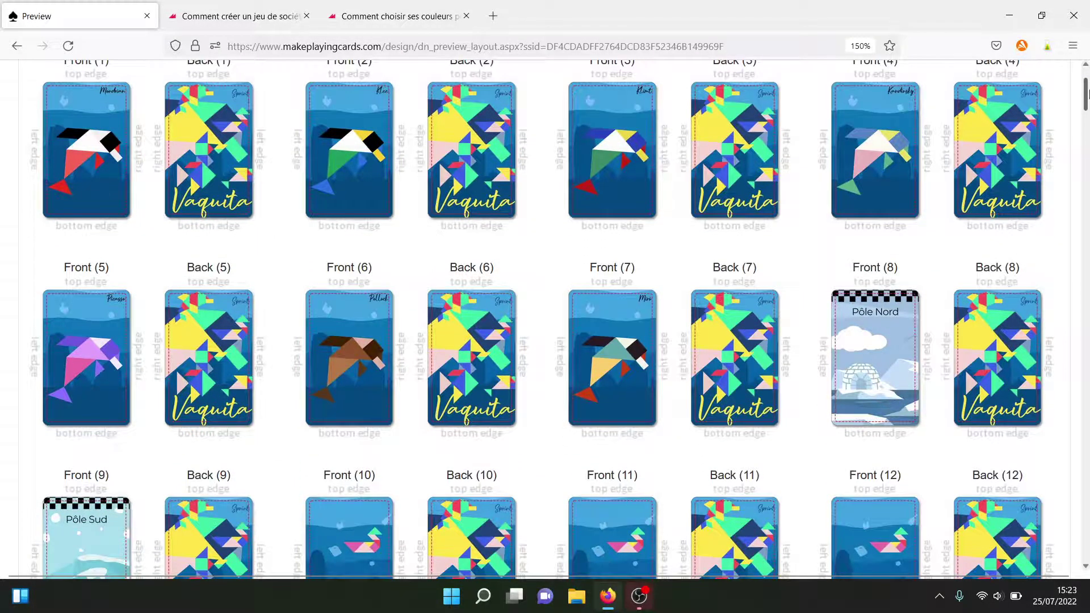
scroll(1086, 94, up, 3)
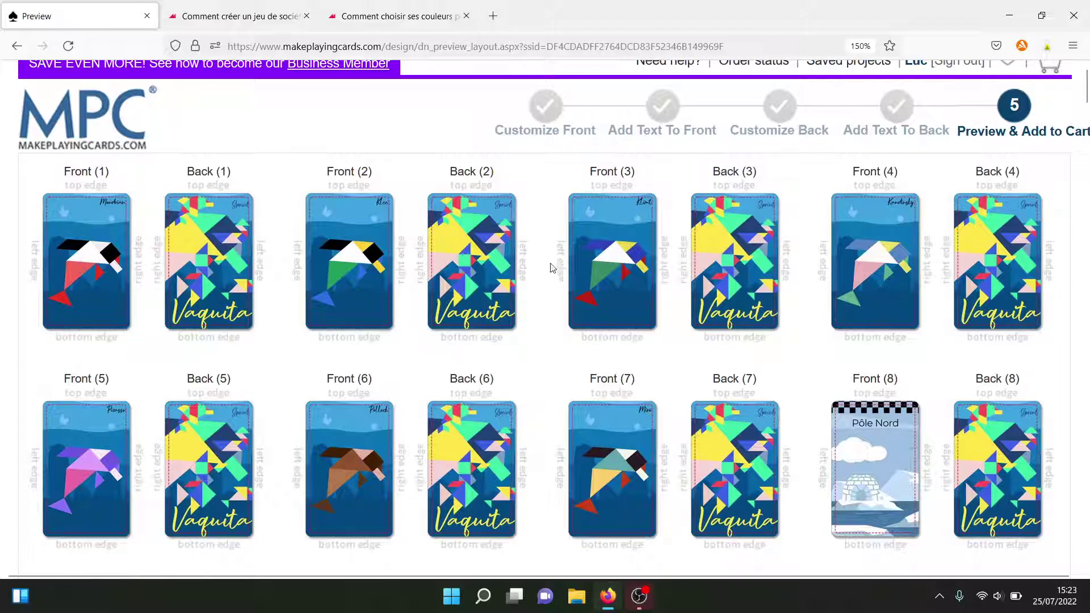
drag(1086, 94, 1086, 62)
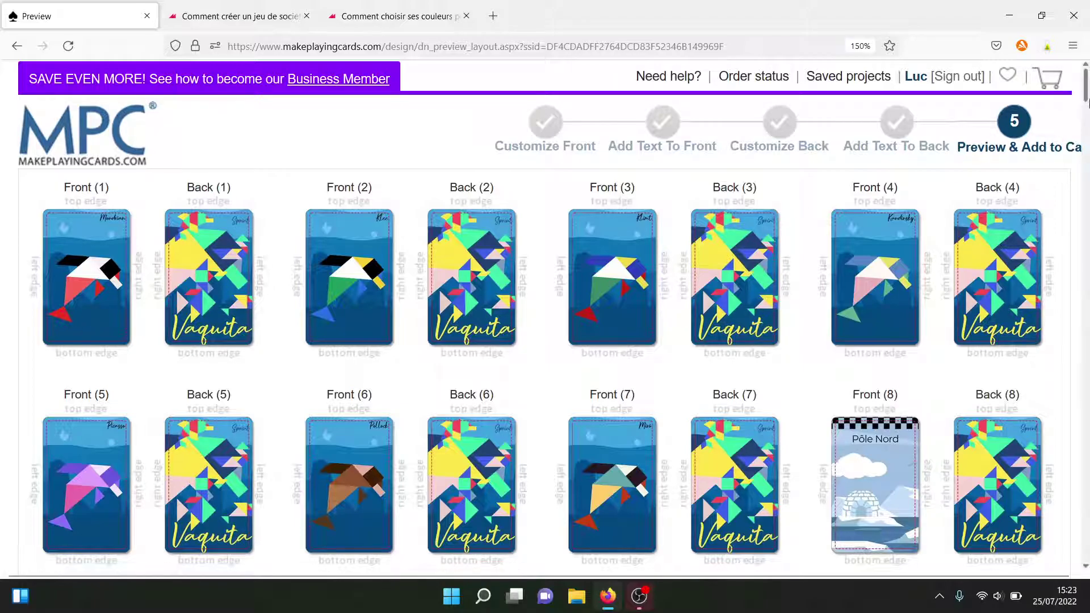
drag(1086, 101, 1086, 295)
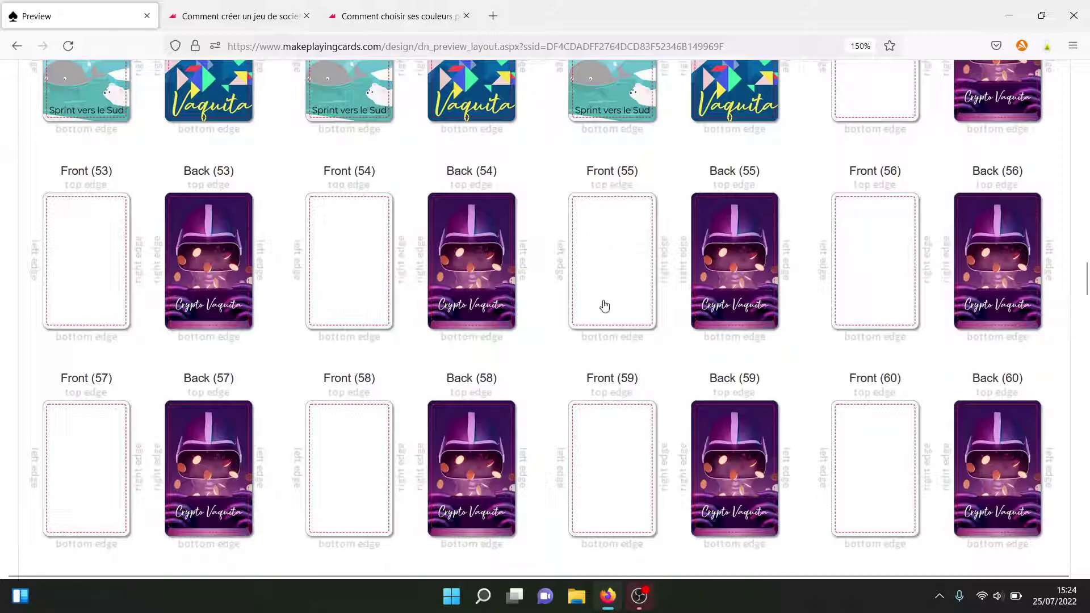
Return to the front customization stage, place the uploaded "Pôle Nord" image on empty card 52, then remove it.
drag(1086, 292, 1086, 71)
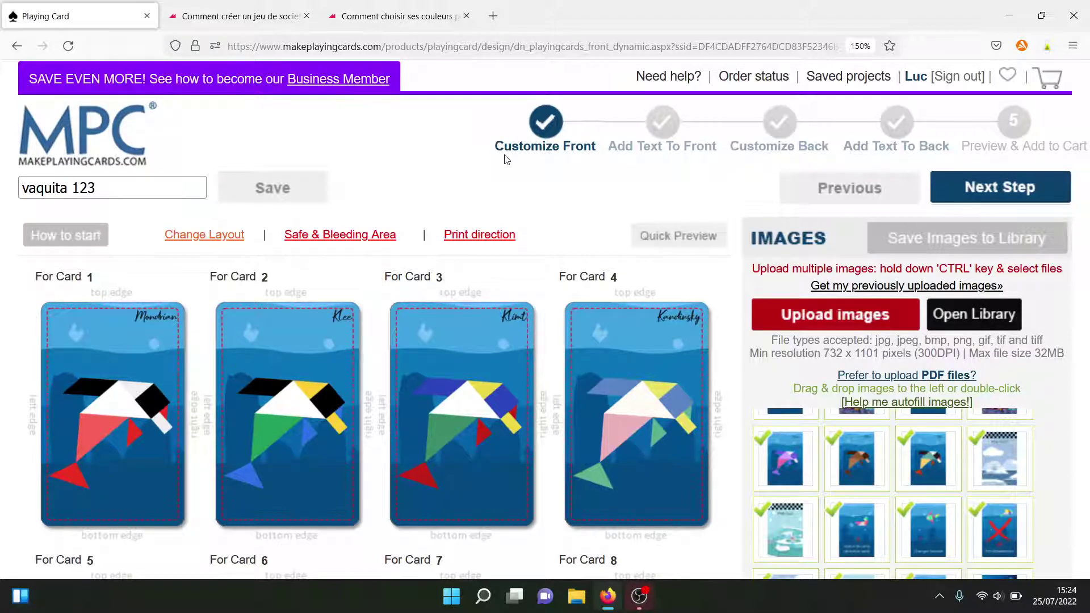
drag(1086, 91, 1086, 279)
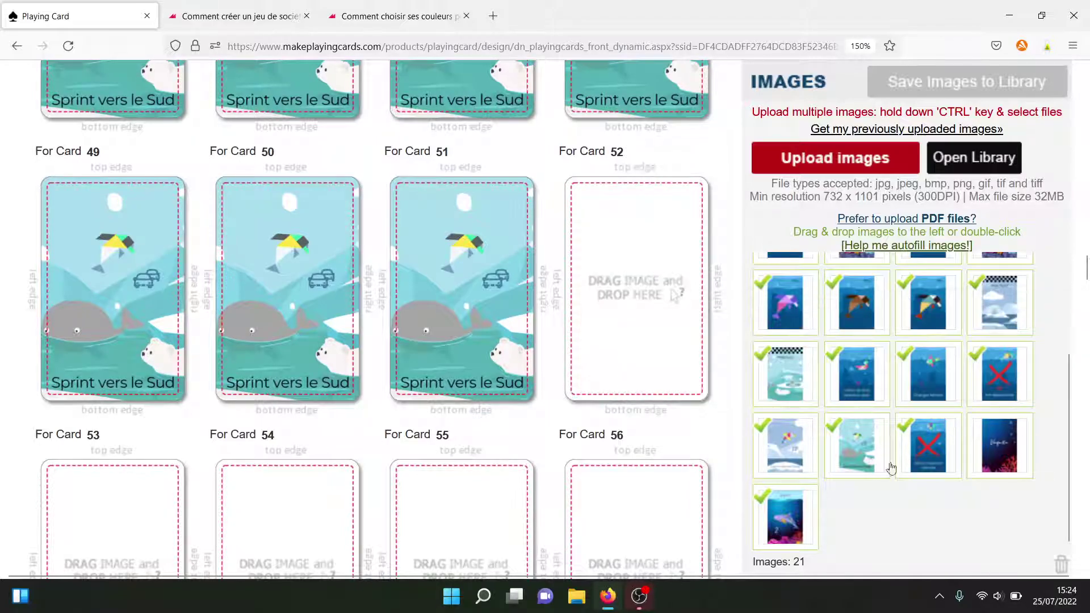
drag(1000, 293, 632, 278)
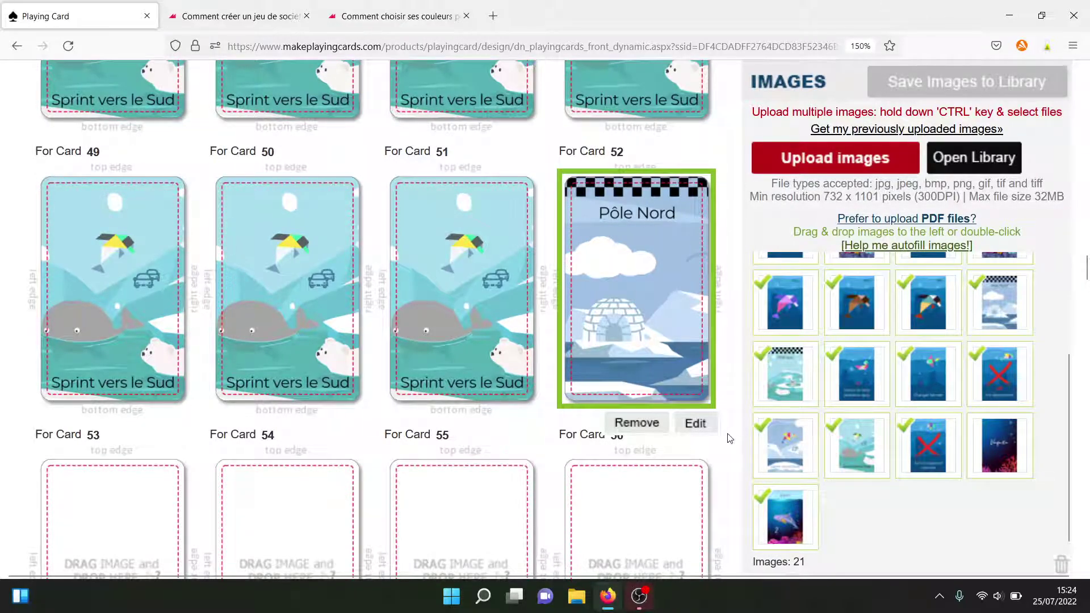
click(639, 424)
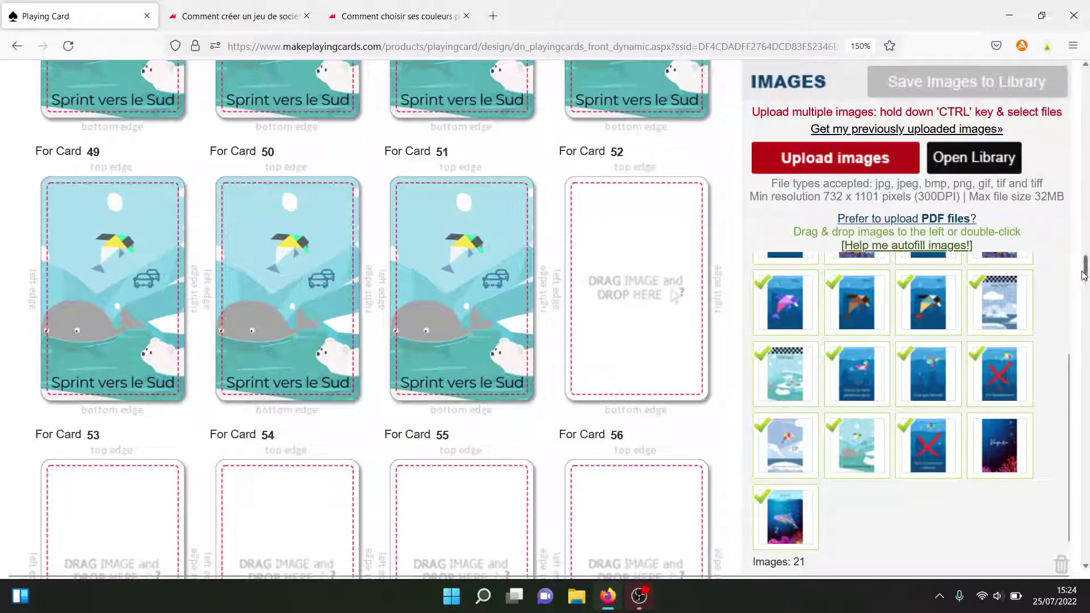
Go to the final preview stage of the vaquita 123 project, then close the project page and confirm leaving it.
drag(1085, 271, 1084, 80)
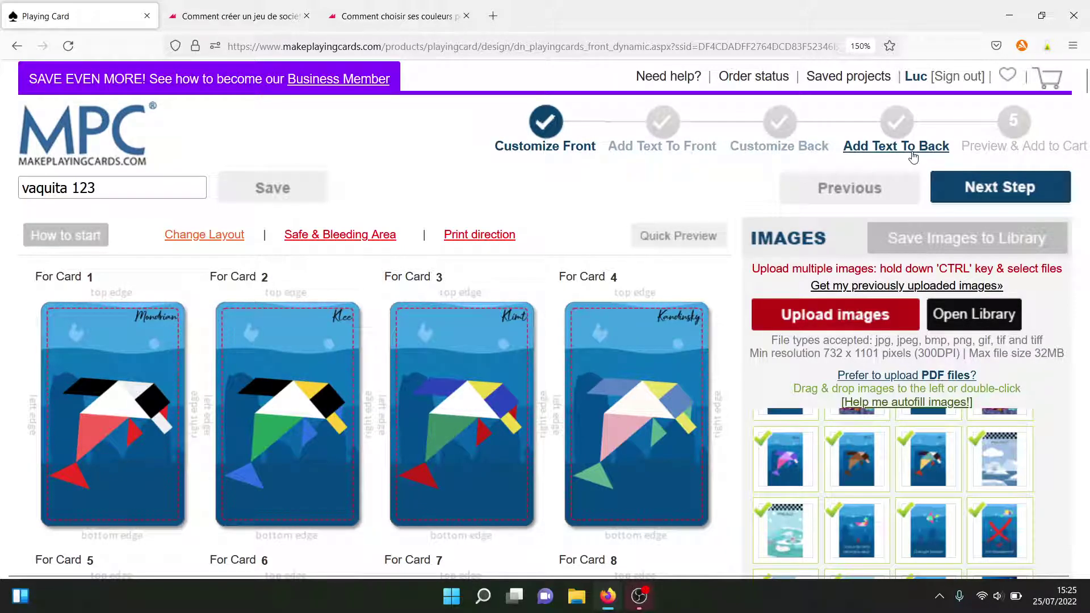
click(1063, 149)
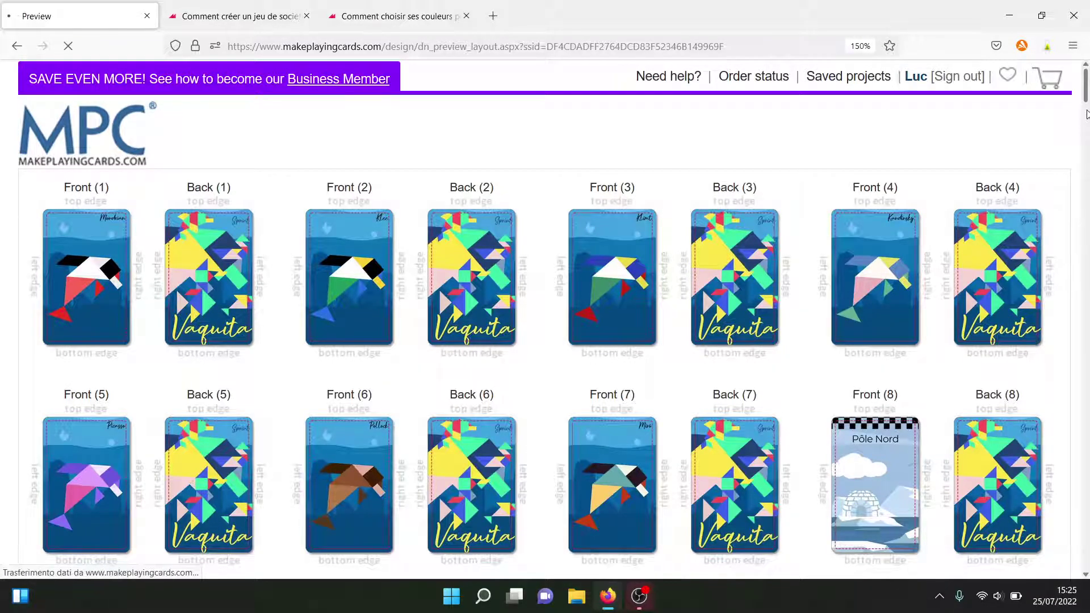
click(146, 22)
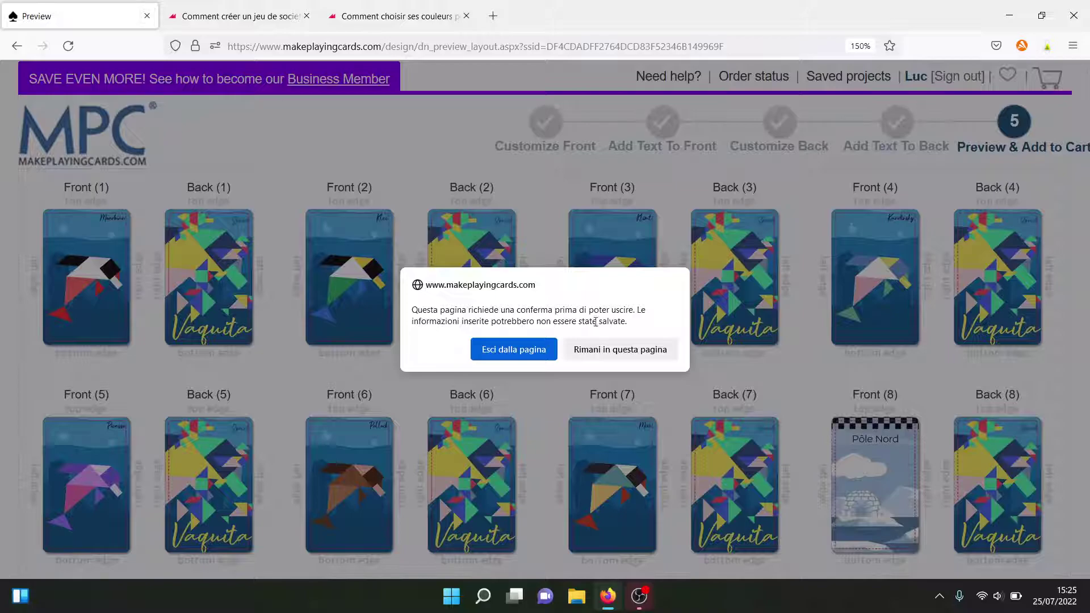
click(534, 354)
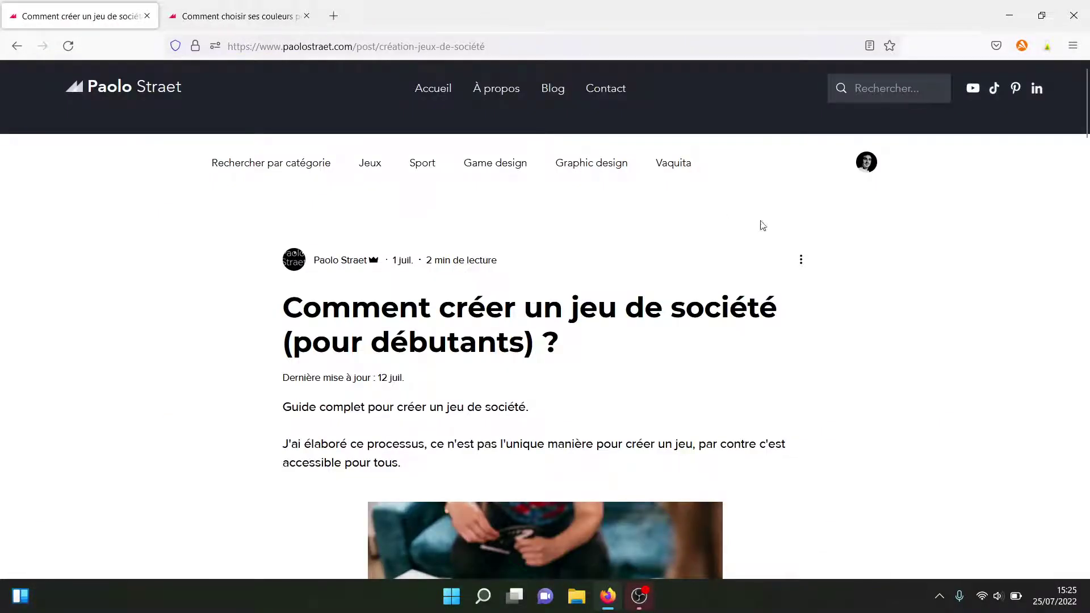
View the blog article on creating a board game, close it, and view the article on choosing project colours and its web address.
mouse_move(1087, 126)
mouse_down()
mouse_move(1083, 168)
mouse_move(1083, 126)
mouse_up()
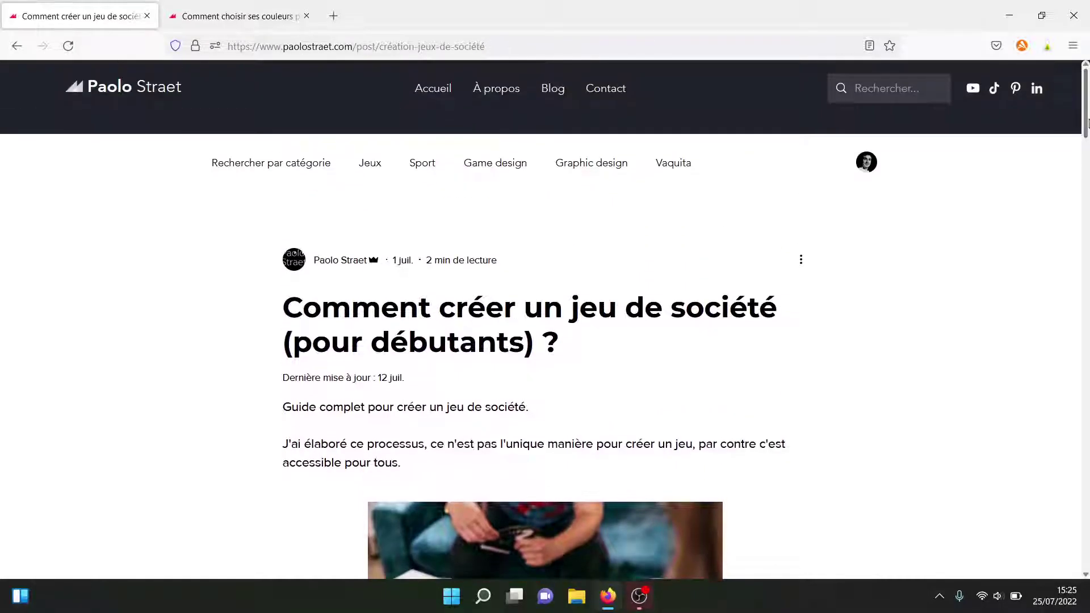
click(146, 16)
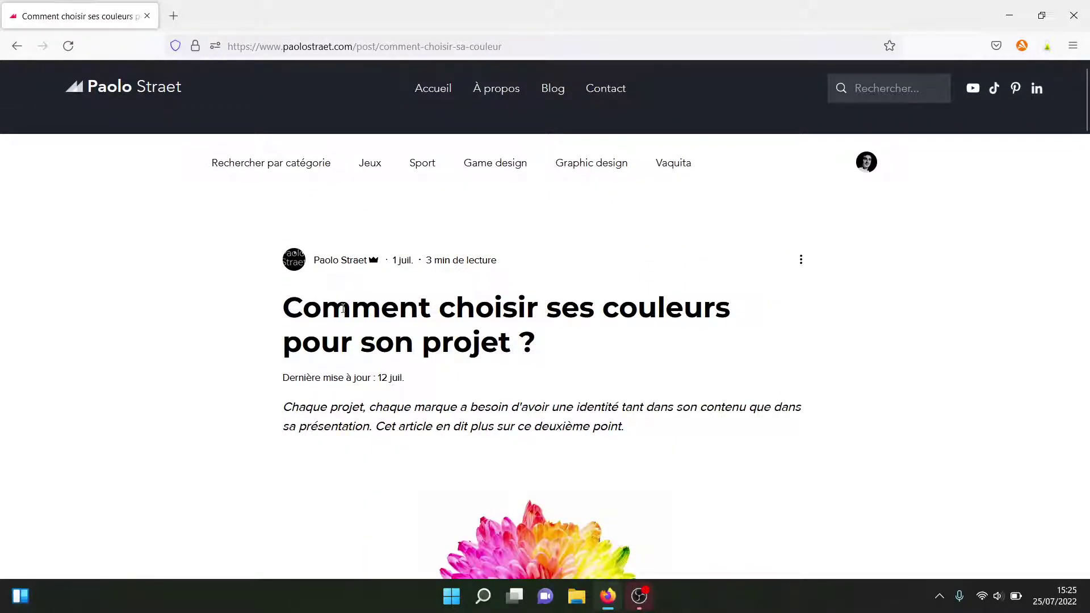
mouse_move(1086, 96)
mouse_down()
mouse_move(1084, 140)
mouse_move(1087, 83)
mouse_up()
drag(272, 50, 386, 49)
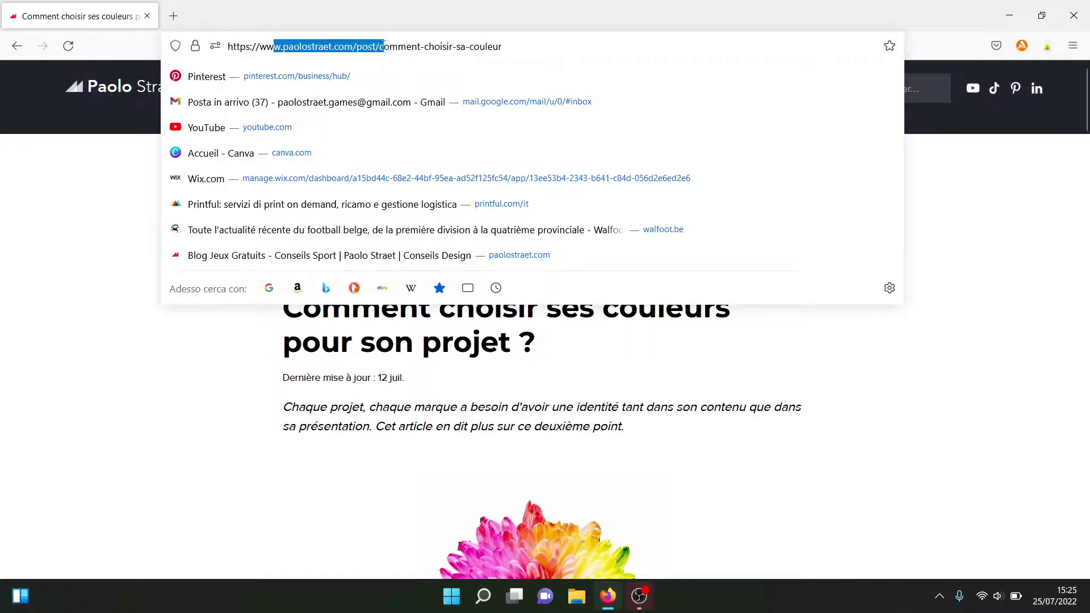
triple_click(272, 49)
click(39, 126)
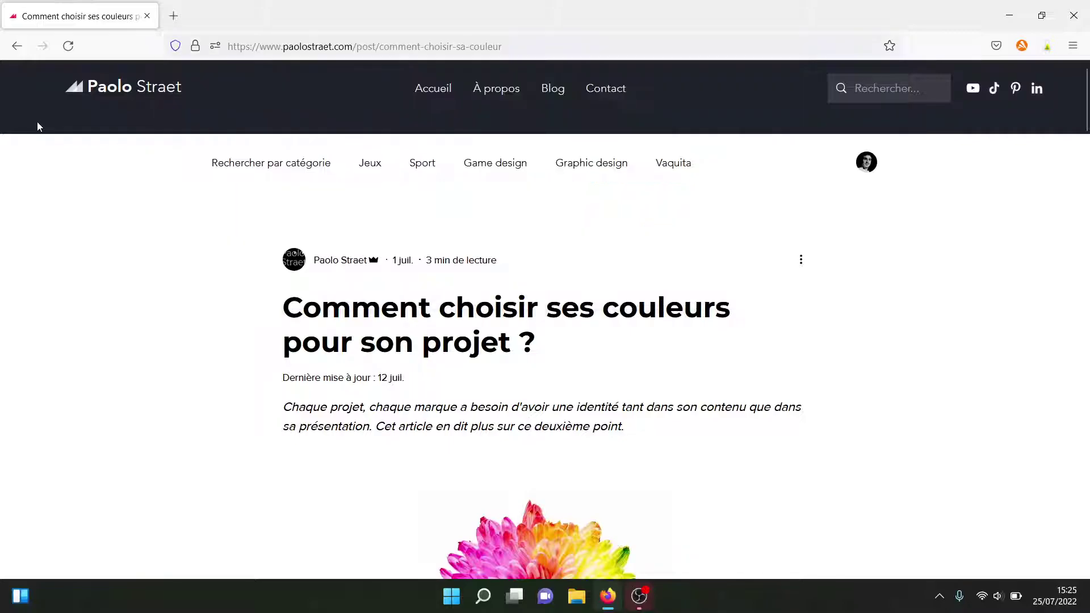